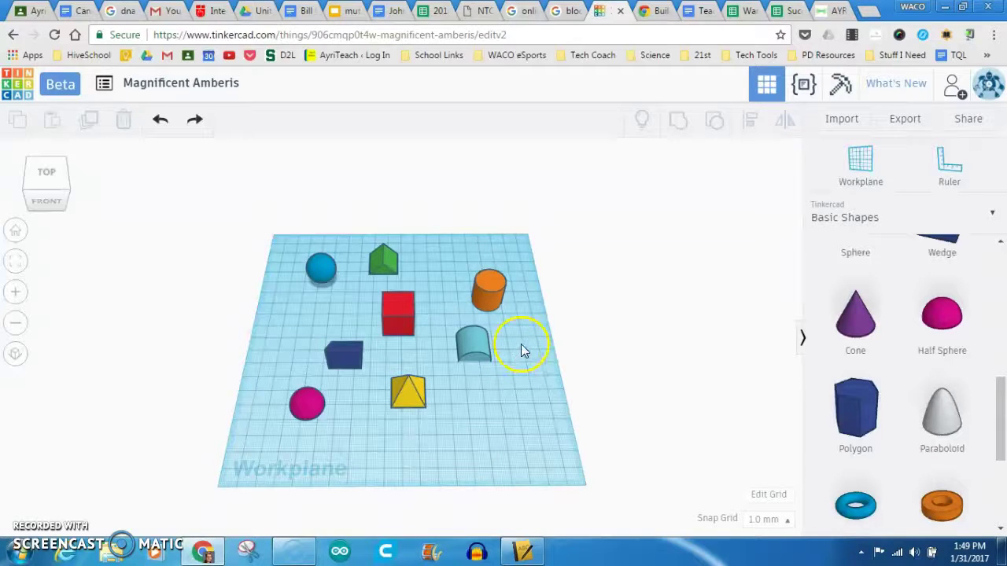
Examine the shapes on the workplane, then browse the Basic Shapes library and the list of available shape categories.
right_drag(490, 385, 462, 406)
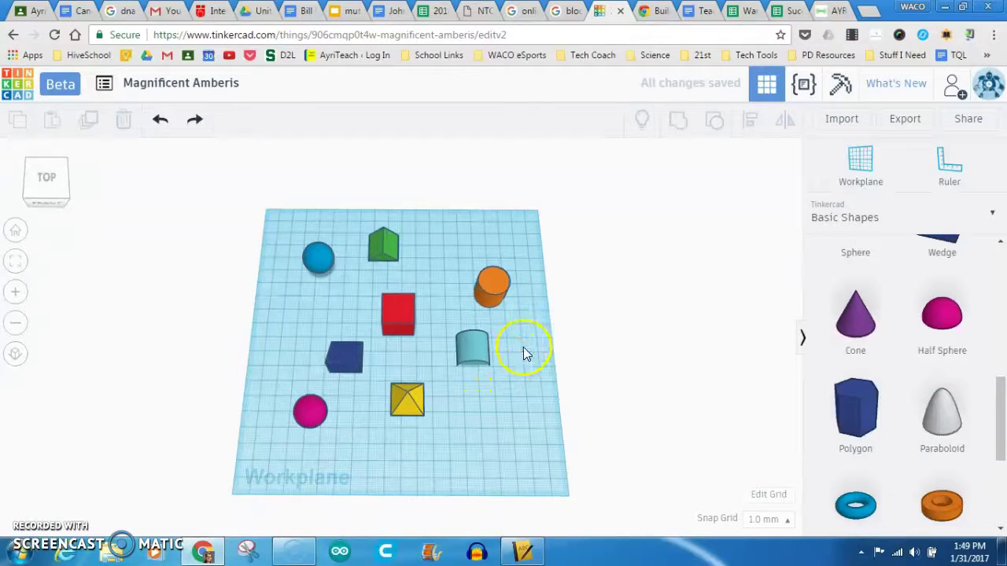
scroll(625, 324, up, 6)
scroll(543, 322, down, 10)
scroll(438, 330, up, 4)
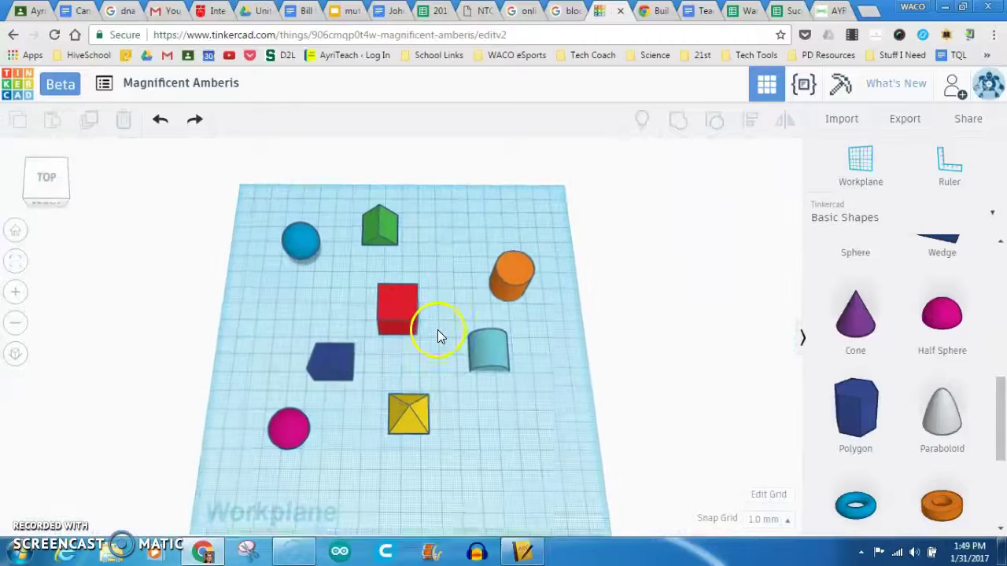
scroll(844, 309, up, 1)
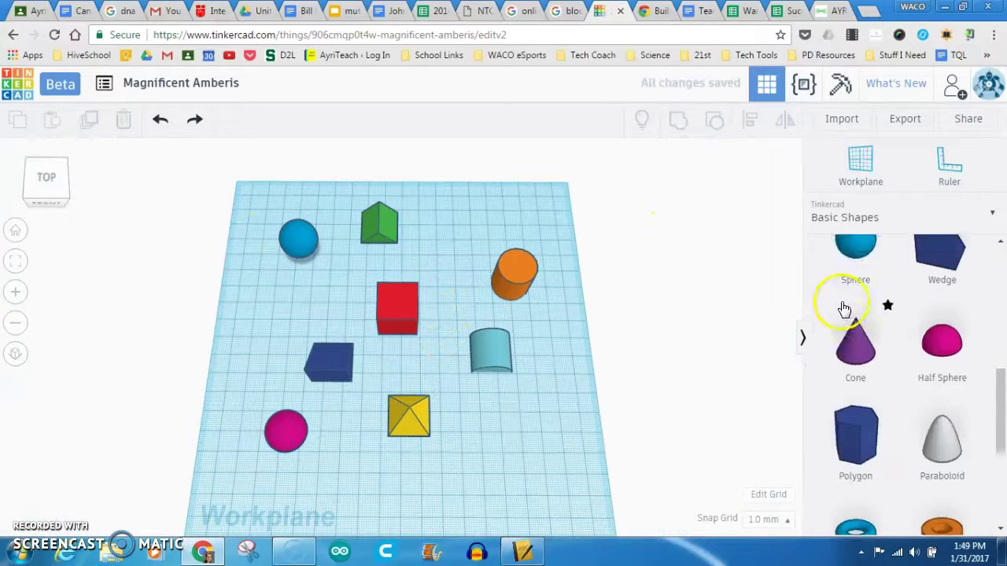
scroll(844, 308, up, 6)
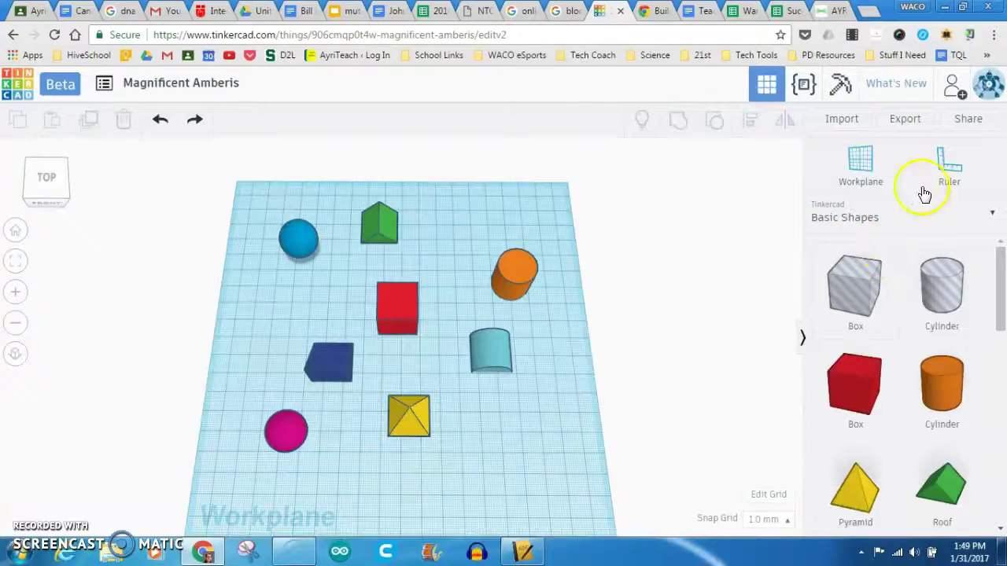
click(933, 219)
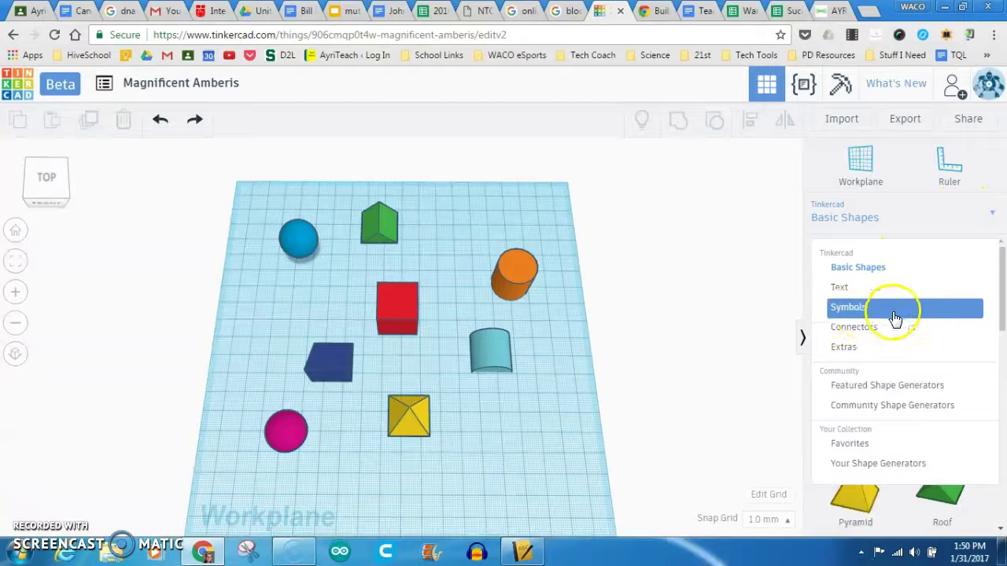
click(770, 235)
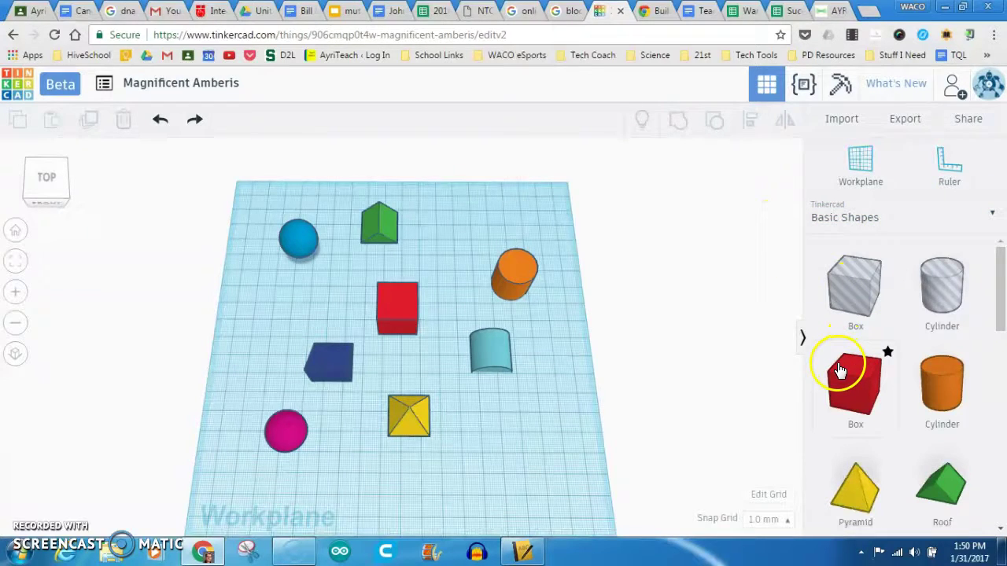
Add a solid red box beside the yellow pyramid and delete it again.
drag(861, 381, 521, 435)
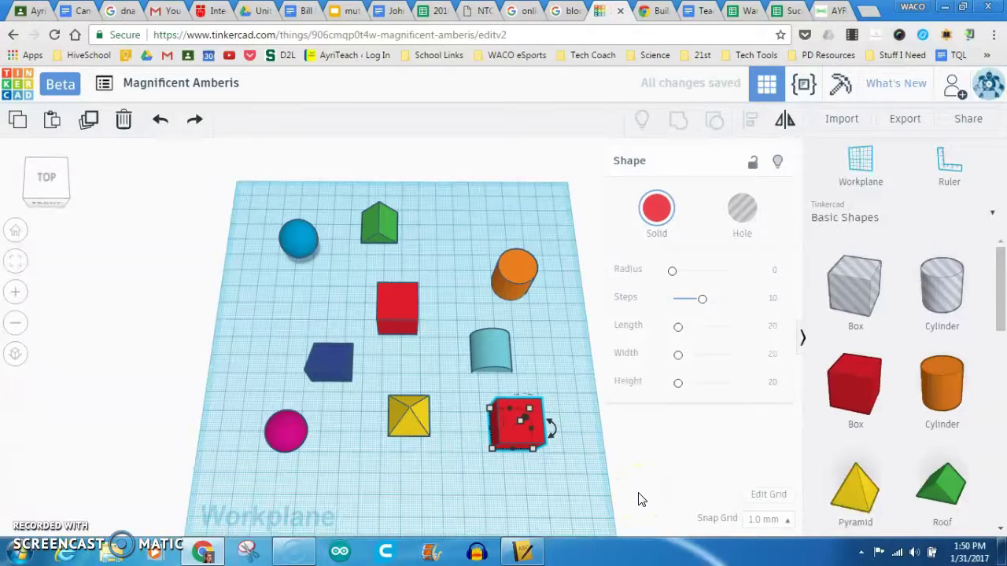
key(Delete)
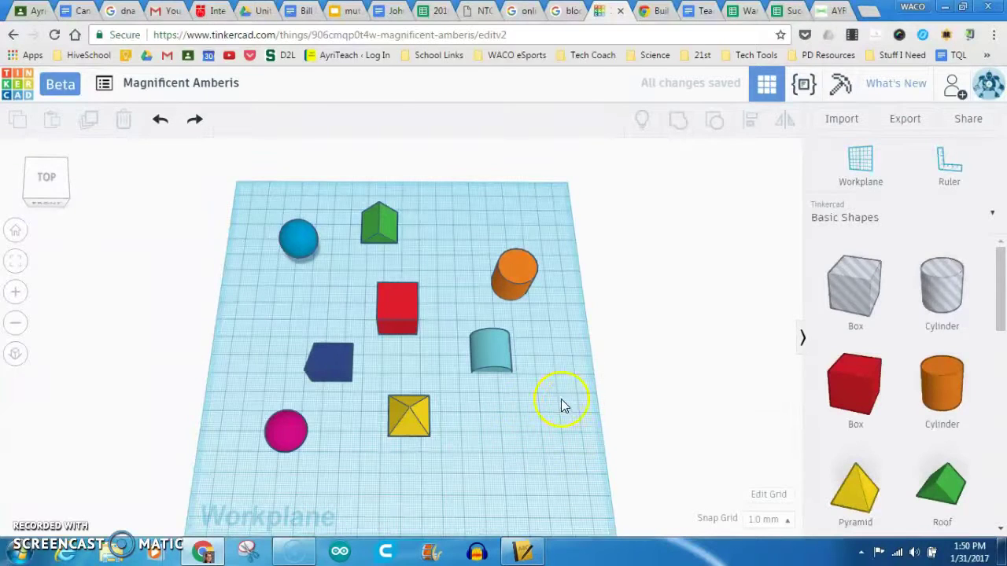
Place a ruler on the workplane near its front right corner, in front of the round roof.
right_drag(520, 414, 561, 368)
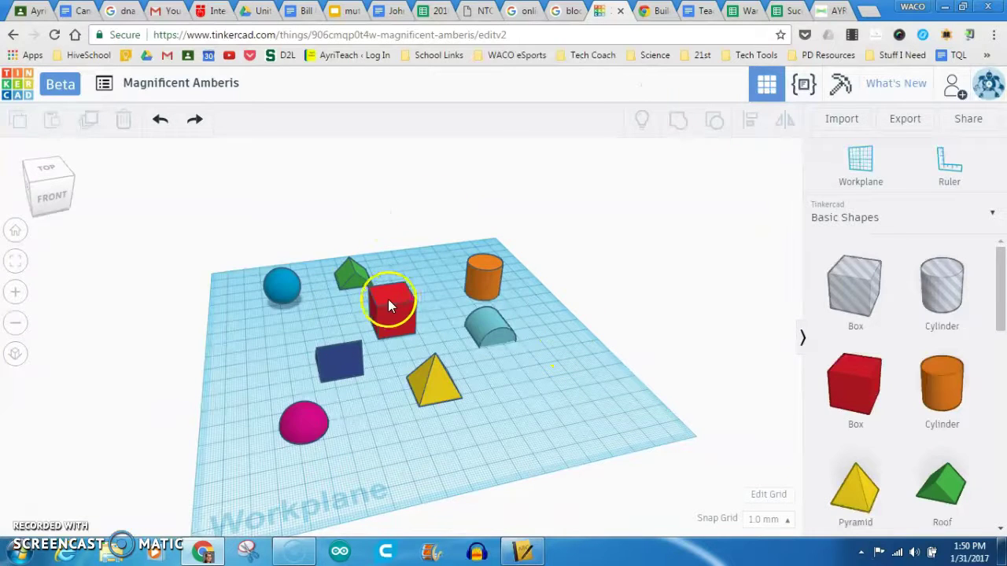
mouse_move(535, 345)
right_down()
mouse_move(546, 353)
mouse_move(519, 359)
mouse_move(522, 378)
mouse_move(509, 353)
mouse_move(520, 352)
right_up()
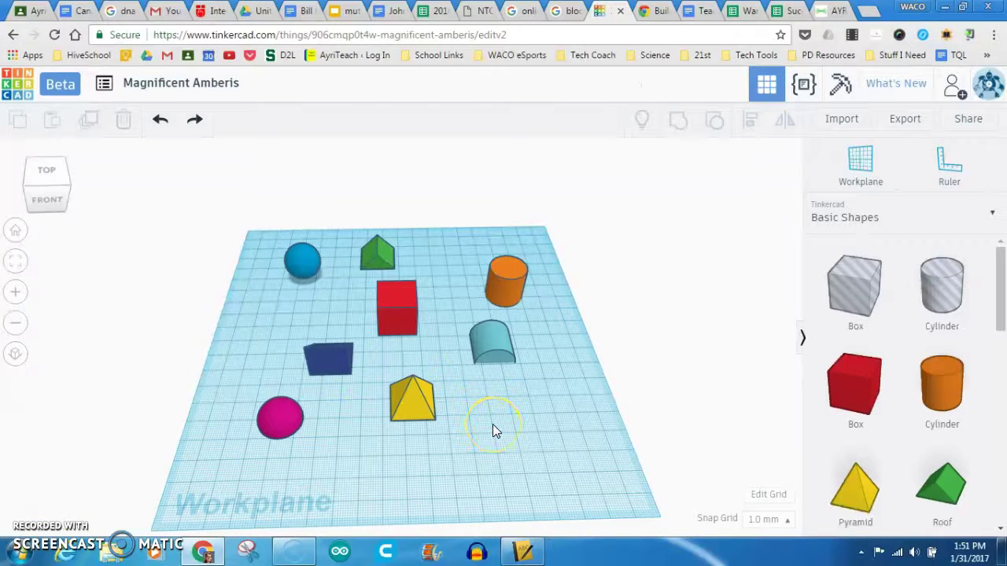
click(952, 169)
click(564, 413)
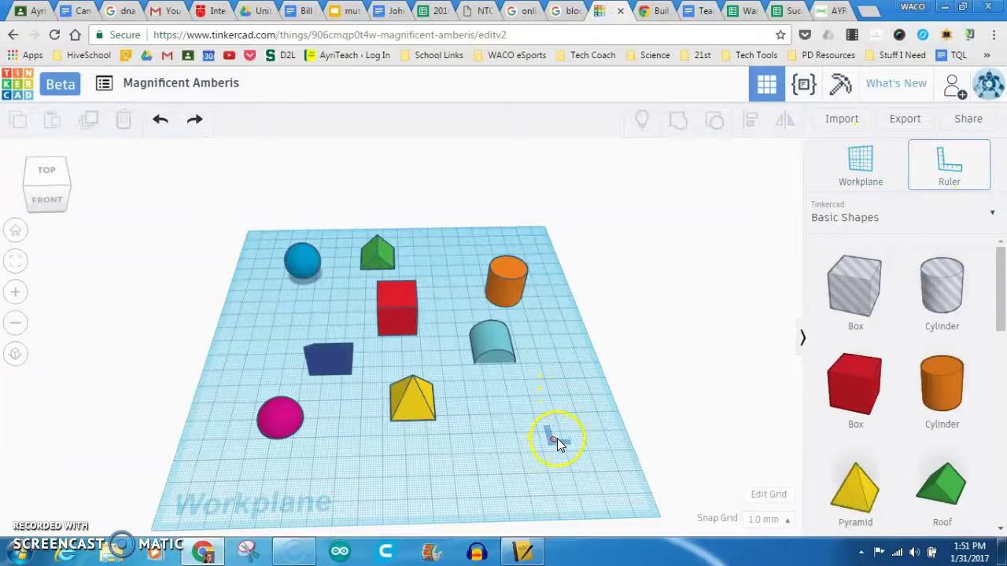
click(564, 436)
right_drag(611, 375, 557, 437)
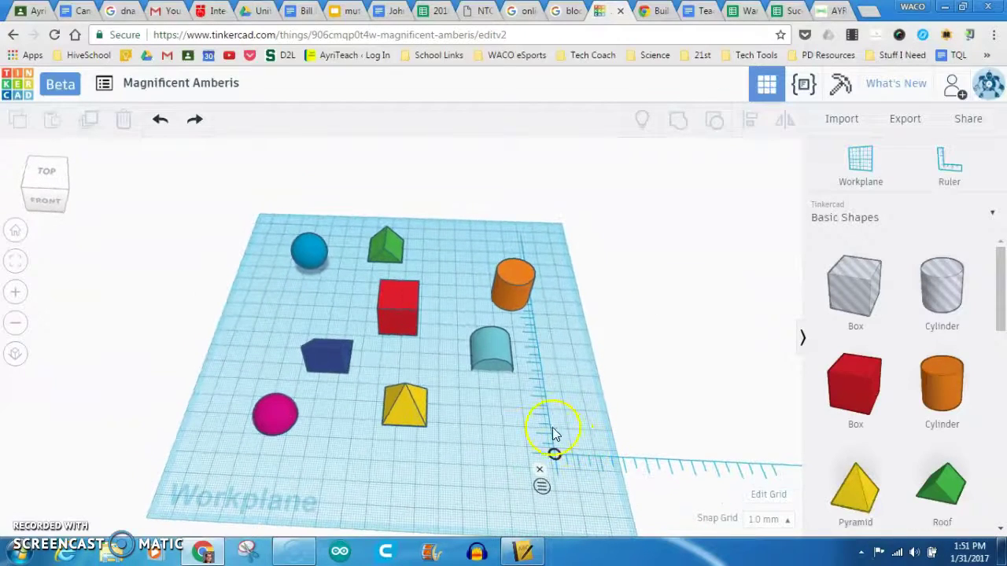
Raise the light-blue round roof to 20 mm above the workplane and move it on top of the red box.
click(494, 350)
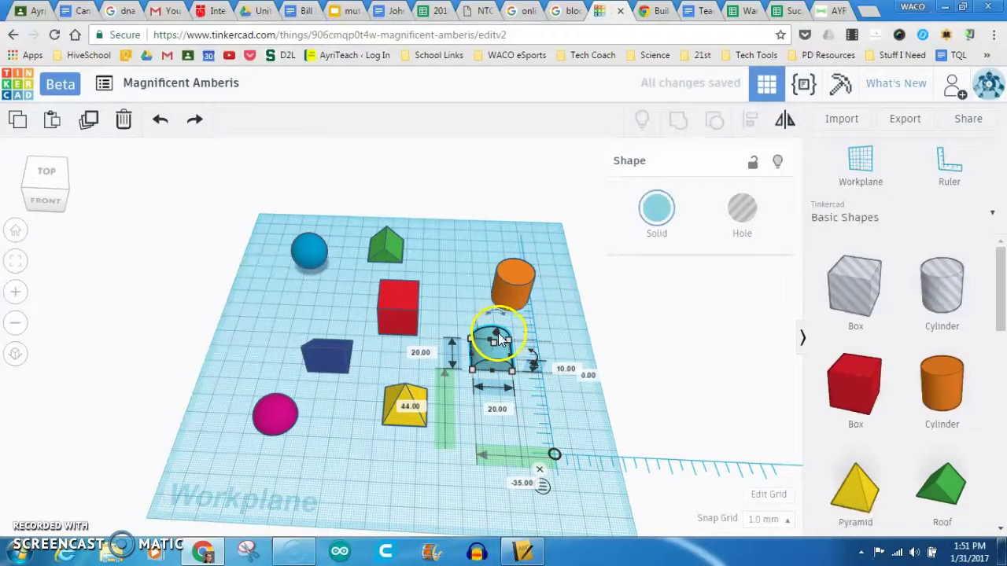
mouse_move(590, 392)
right_down()
mouse_move(570, 369)
mouse_move(584, 379)
right_up()
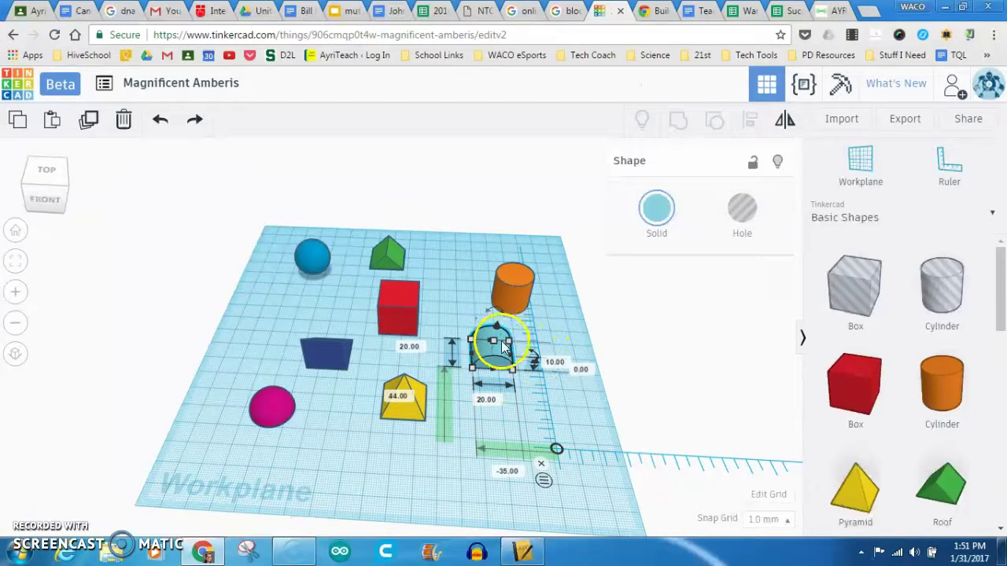
drag(497, 327, 499, 295)
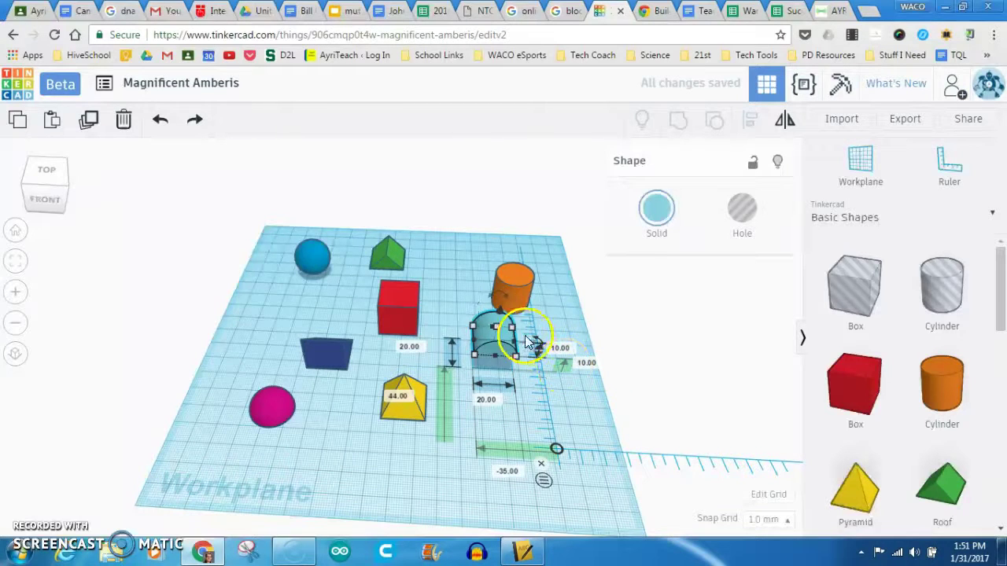
drag(500, 312, 402, 288)
right_drag(456, 360, 411, 314)
click(411, 314)
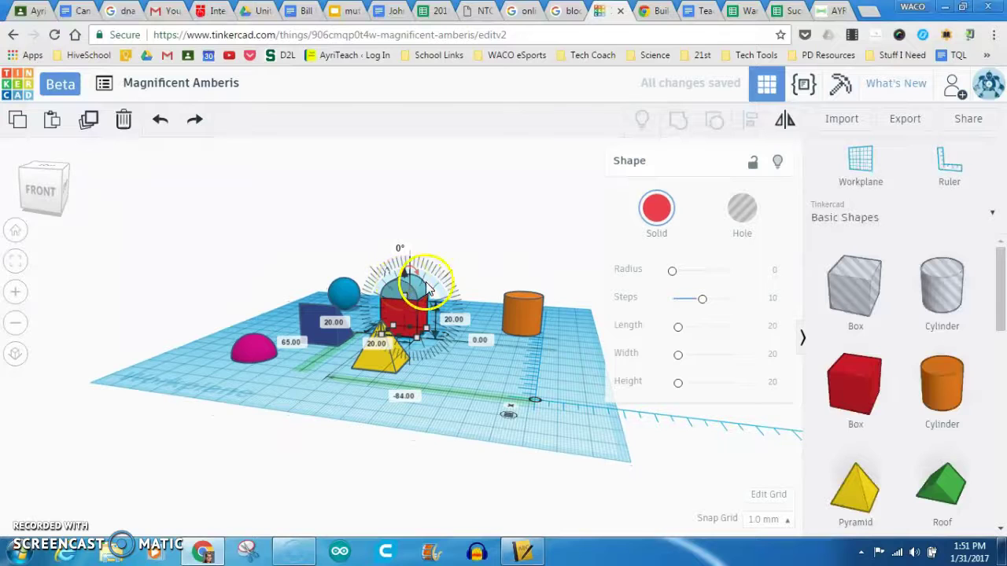
drag(411, 291, 445, 288)
key(ctrl+z)
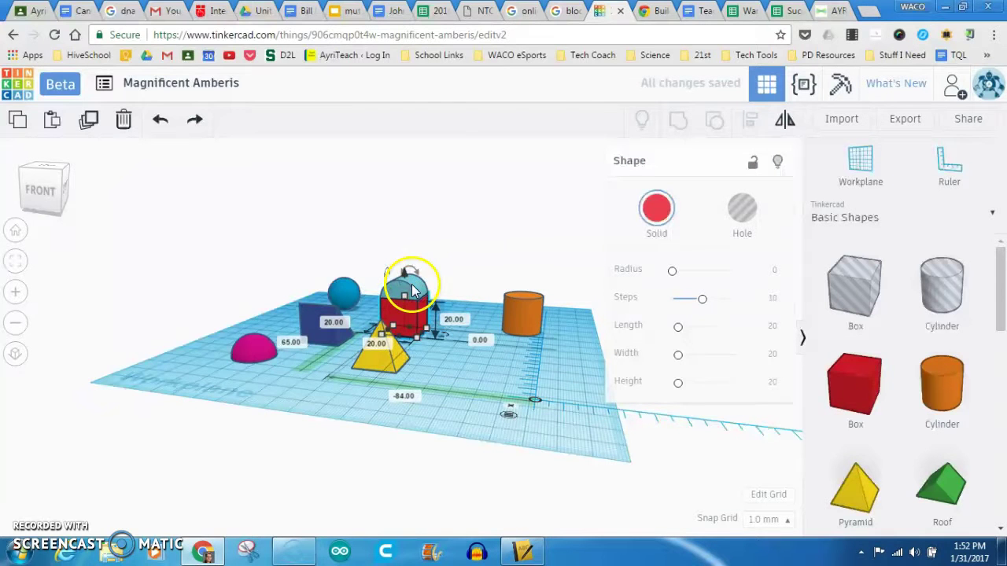
Move the round roof off the red box, lower it to the workplane about 30 mm and -33 mm from the ruler origin, and deselect it.
right_drag(464, 258, 417, 291)
drag(416, 291, 502, 373)
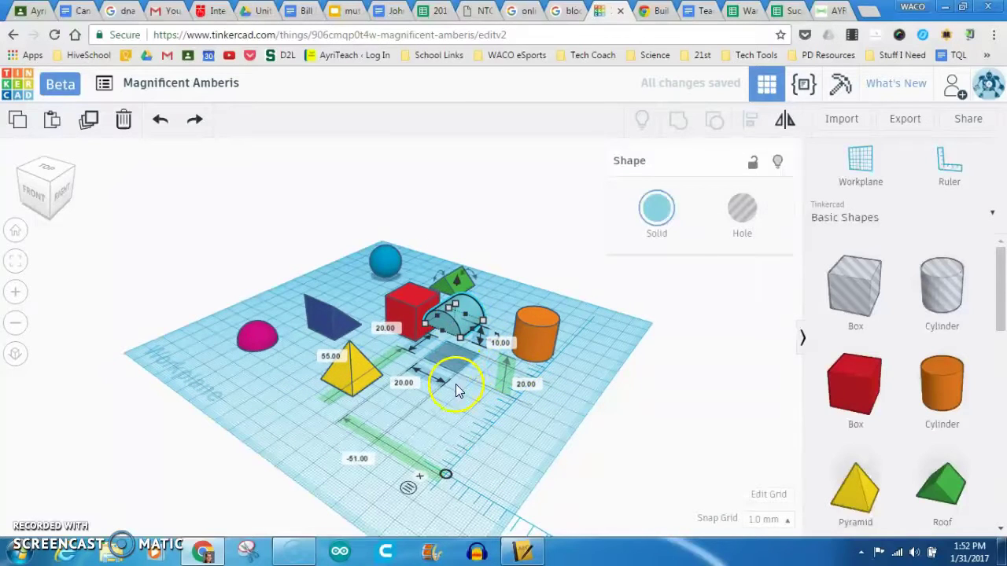
right_drag(528, 427, 465, 265)
drag(461, 299, 502, 324)
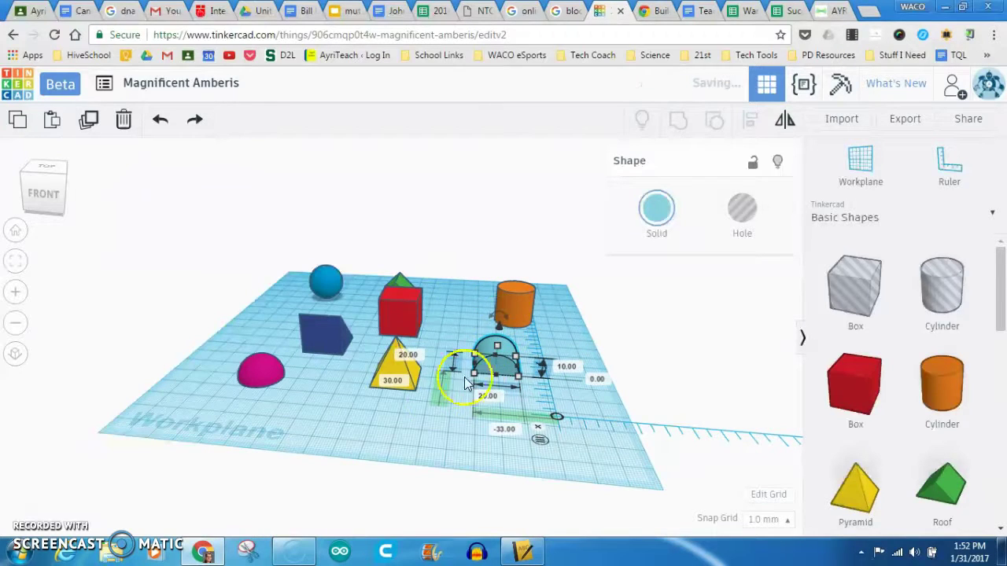
right_drag(393, 427, 382, 465)
click(389, 454)
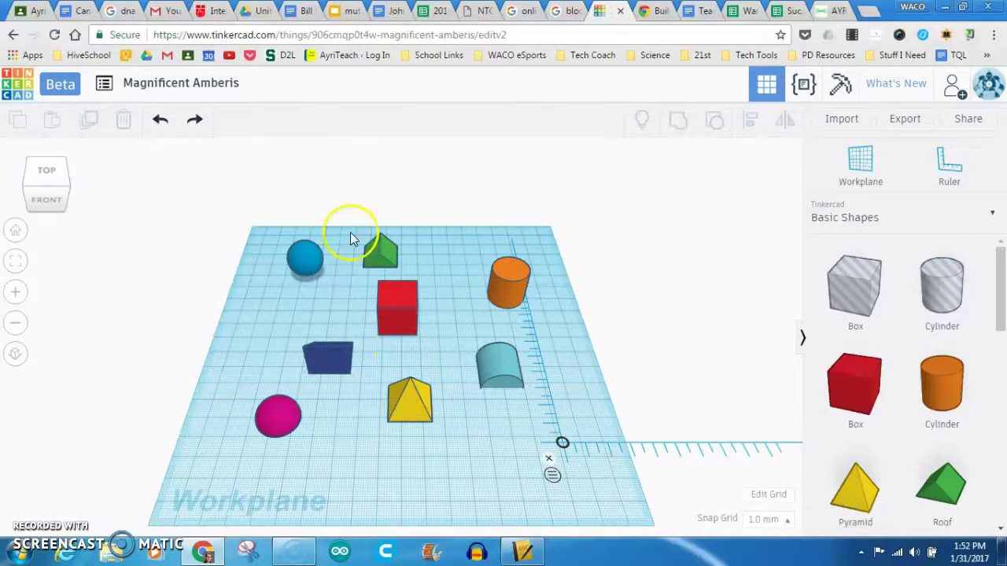
Select all the shapes on the workplane and delete them, leaving only the ruler.
click(391, 295)
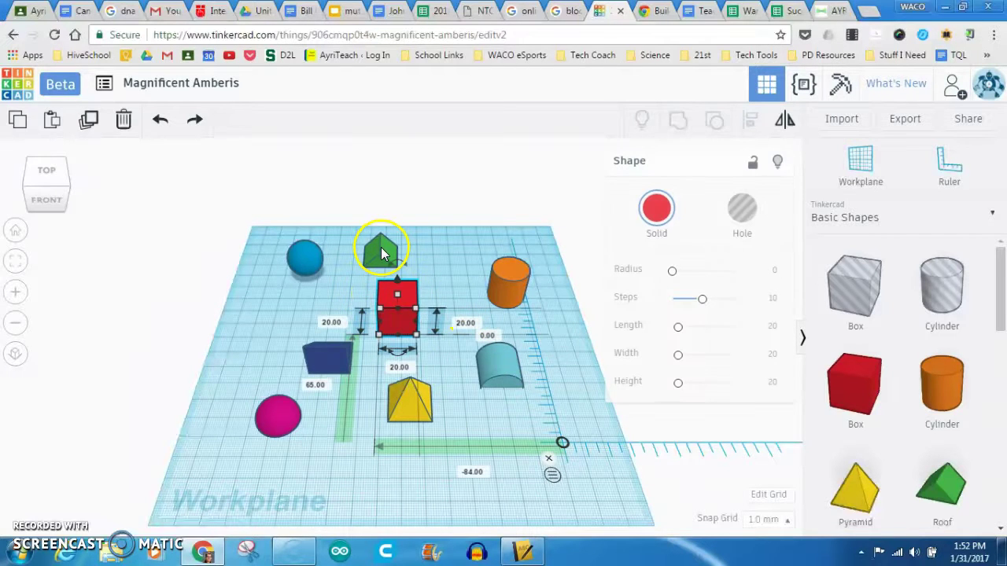
click(503, 273)
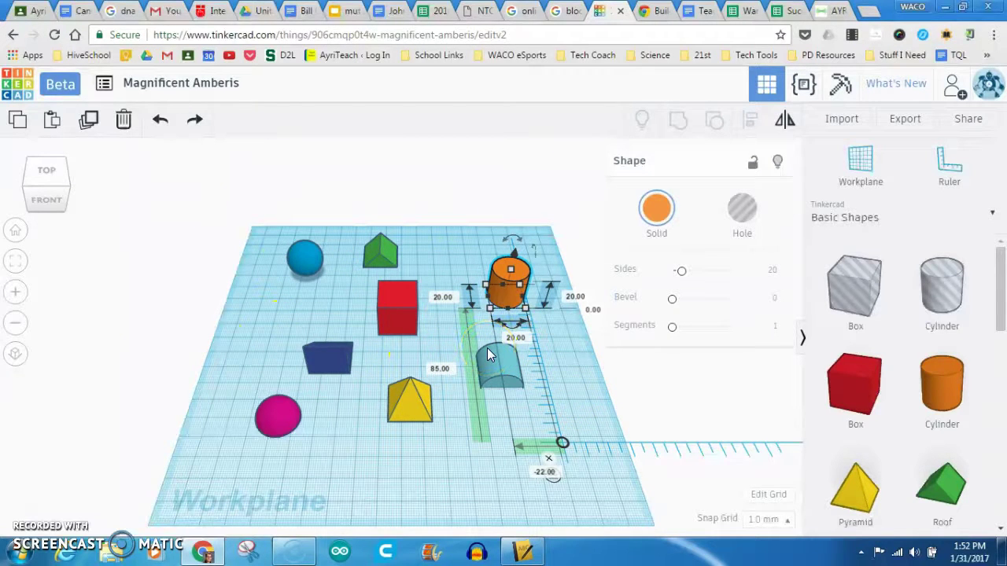
click(432, 266)
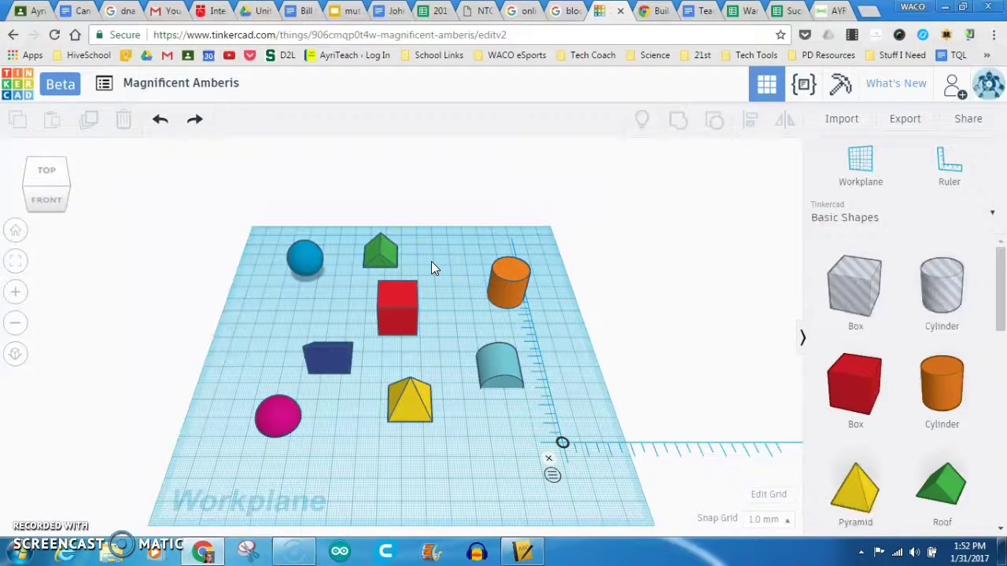
mouse_move(261, 228)
mouse_down()
mouse_move(370, 410)
mouse_move(559, 448)
mouse_move(531, 458)
mouse_up()
key(Delete)
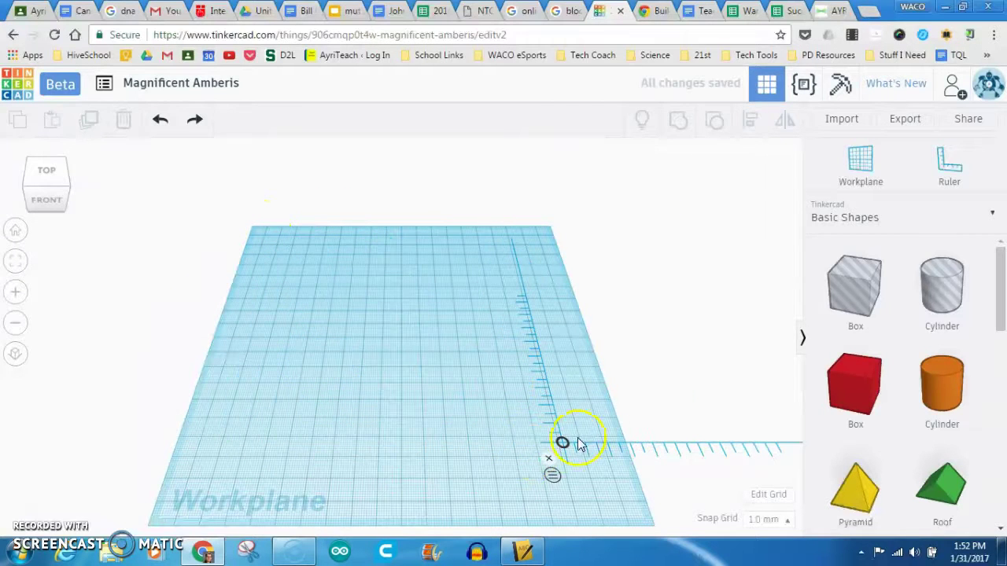
Add a solid red box near the middle of the empty workplane and deselect it.
drag(728, 372, 399, 351)
click(447, 285)
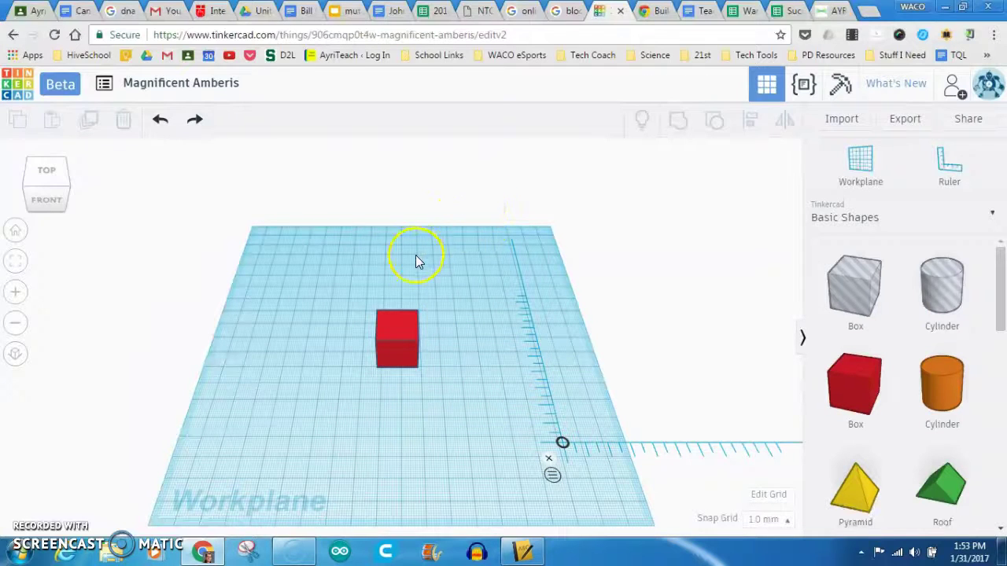
right_drag(449, 281, 460, 261)
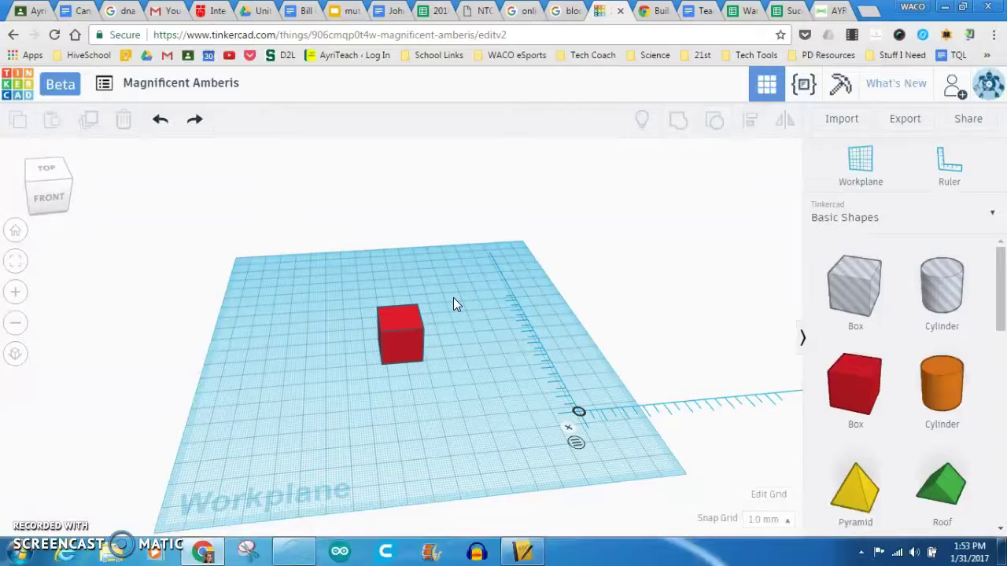
click(443, 321)
click(420, 322)
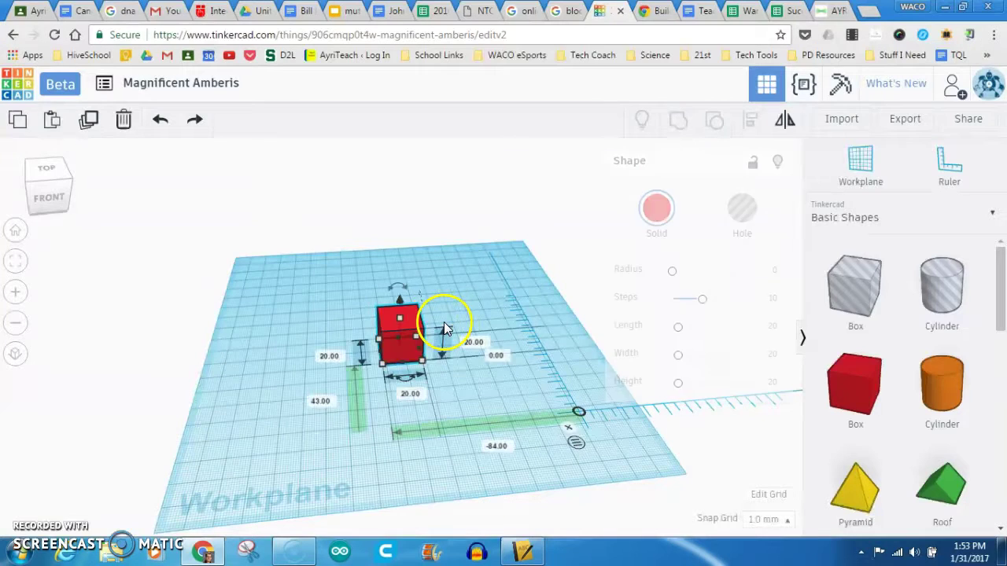
click(430, 280)
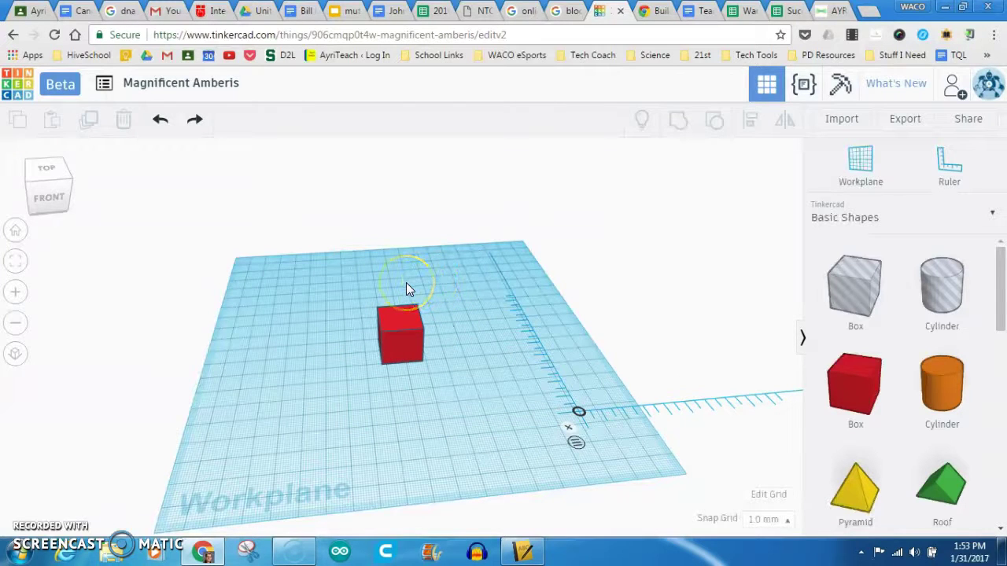
click(397, 321)
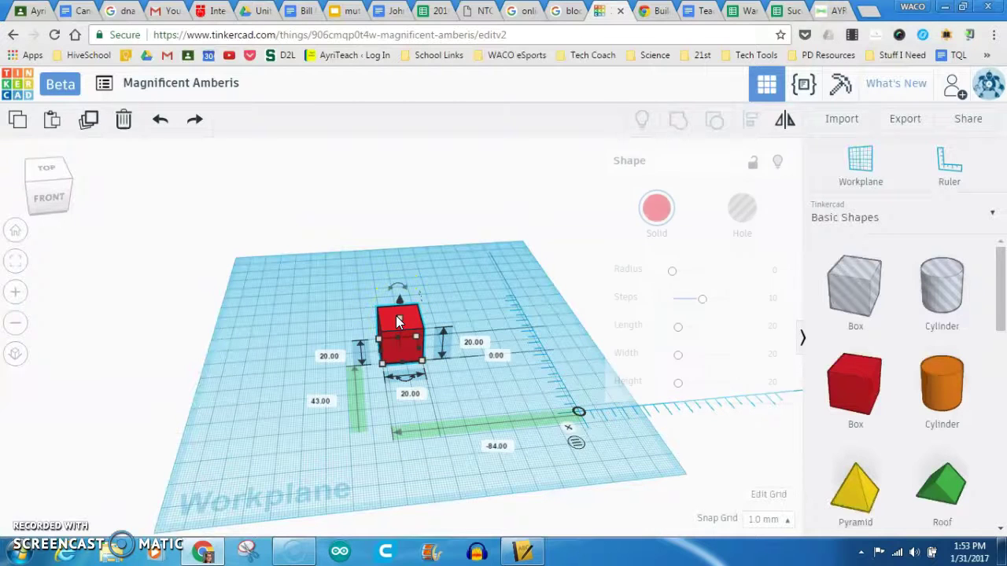
click(350, 297)
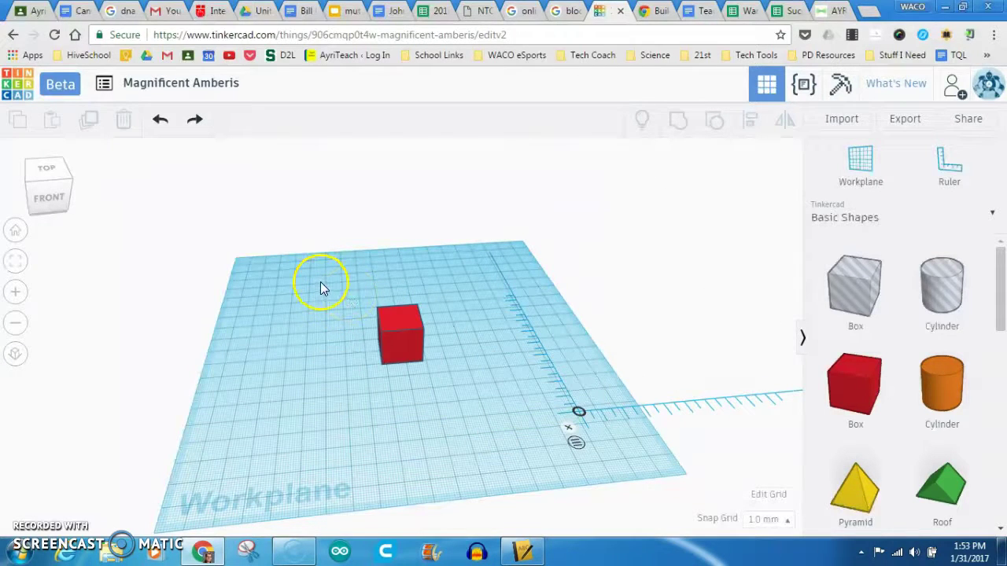
Select the red box and move it to offsets of about 31 mm and -82 mm from the ruler origin.
drag(321, 282, 453, 386)
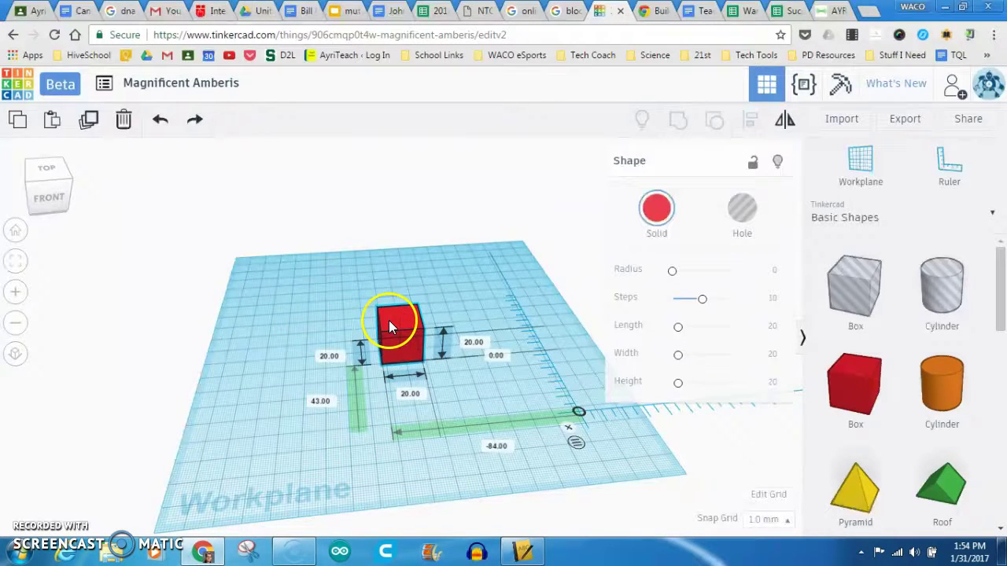
key(Up)
mouse_move(388, 319)
mouse_down()
mouse_move(371, 291)
mouse_move(280, 332)
mouse_move(329, 391)
mouse_move(430, 351)
mouse_move(432, 307)
mouse_move(378, 336)
mouse_move(456, 362)
mouse_move(465, 296)
mouse_move(403, 323)
mouse_move(405, 353)
mouse_move(439, 327)
mouse_move(413, 297)
mouse_move(378, 311)
mouse_move(380, 323)
mouse_move(434, 309)
mouse_move(421, 282)
mouse_move(366, 287)
mouse_move(339, 337)
mouse_move(367, 366)
mouse_move(443, 326)
mouse_move(421, 290)
mouse_move(368, 299)
mouse_move(354, 338)
mouse_move(396, 335)
mouse_up()
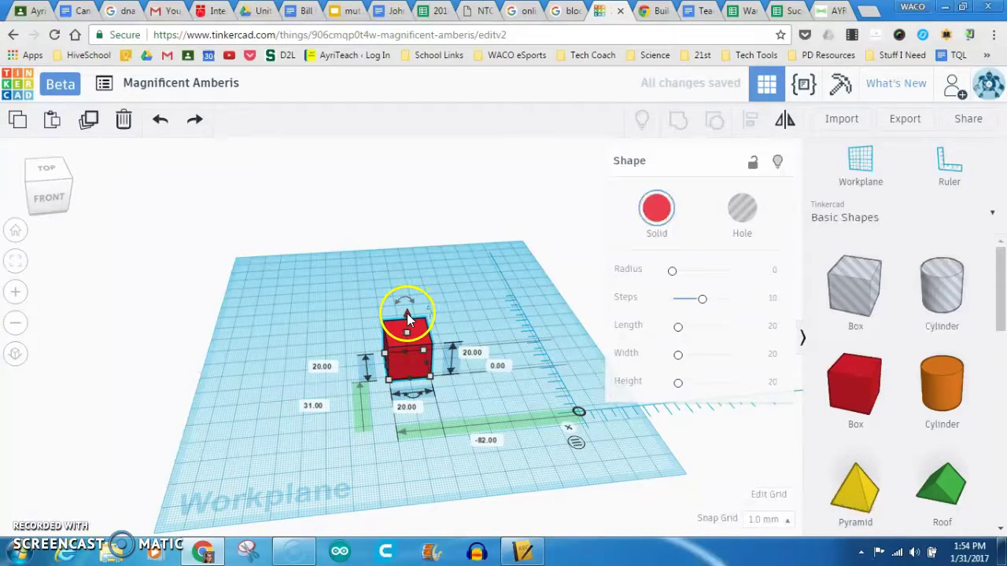
mouse_move(407, 312)
mouse_down()
mouse_move(412, 279)
mouse_move(415, 367)
mouse_move(420, 311)
mouse_up()
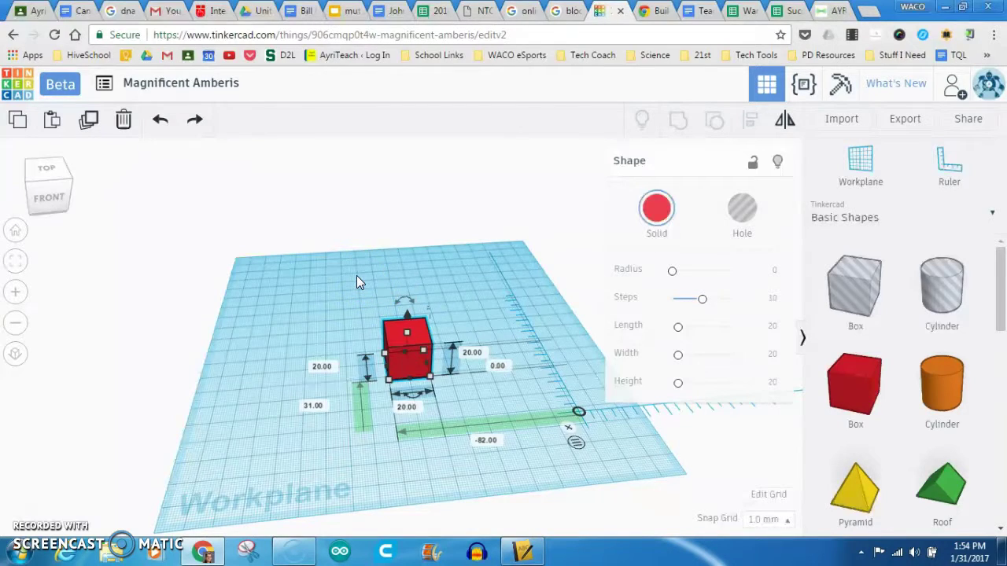
key(f)
scroll(357, 275, down, 10)
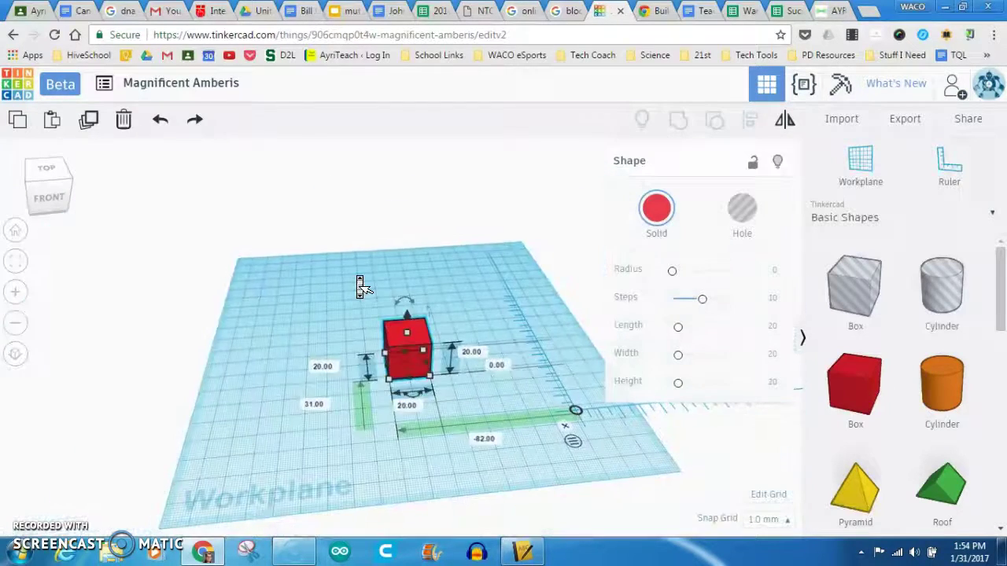
scroll(357, 275, up, 3)
scroll(356, 275, up, 10)
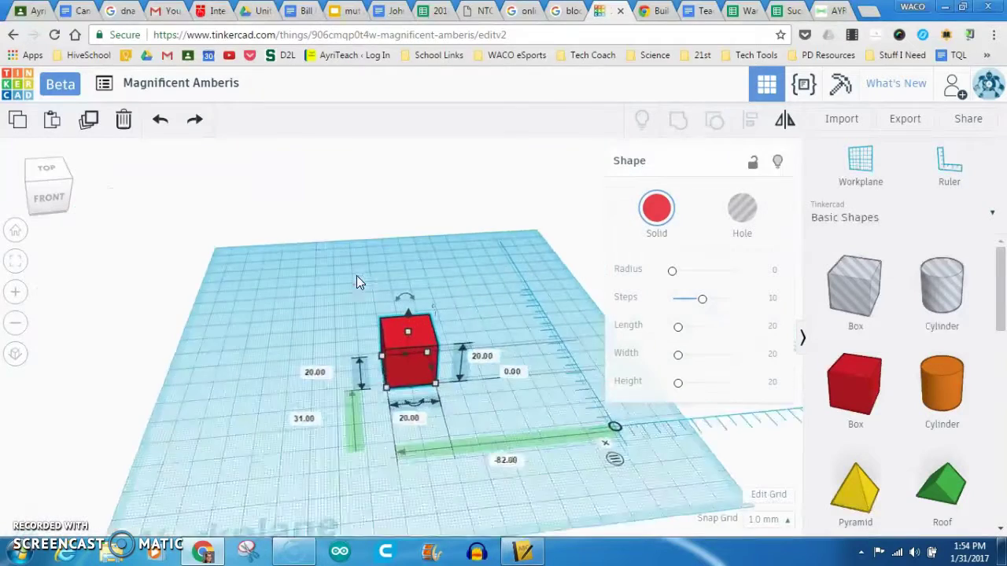
Examine the red box up close, from farther away and from a low front angle, and return to the home view.
scroll(362, 287, down, 12)
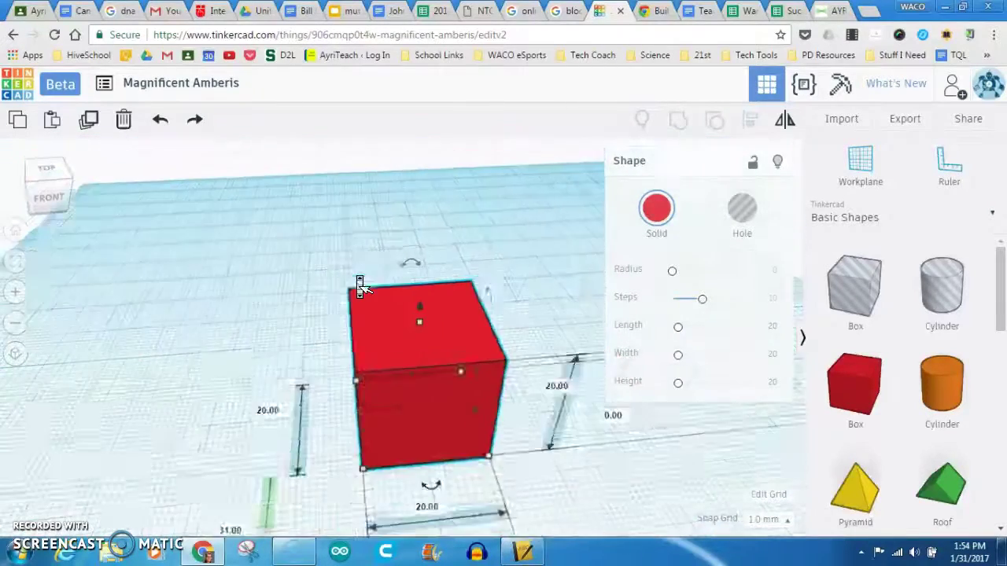
scroll(362, 287, up, 12)
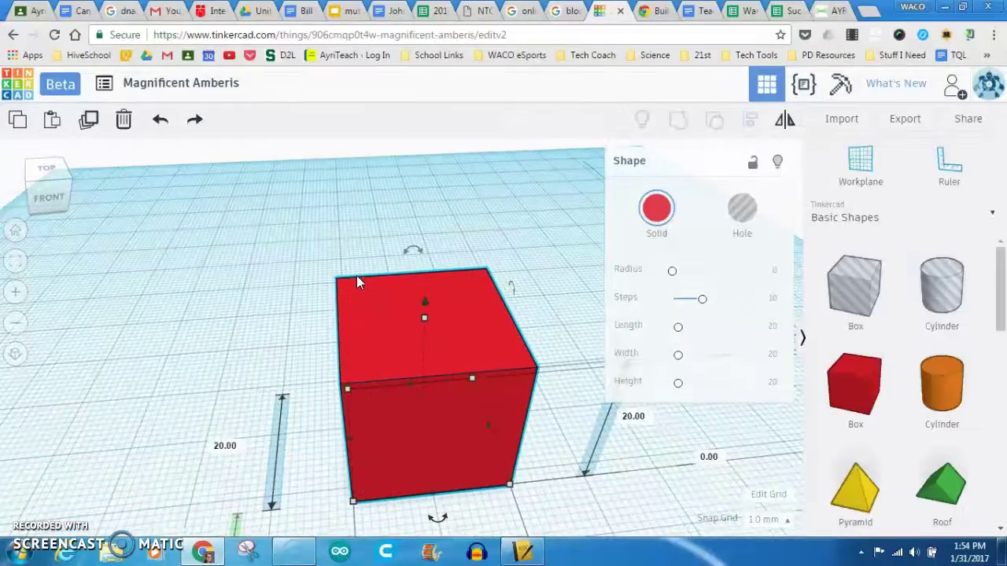
scroll(358, 281, down, 6)
scroll(359, 287, down, 5)
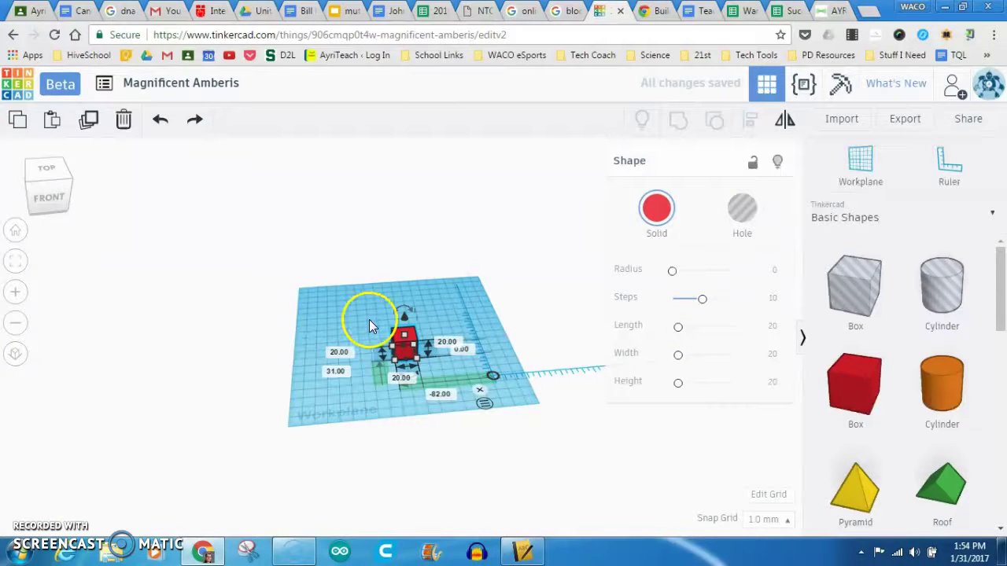
mouse_move(370, 319)
right_down()
mouse_move(335, 324)
mouse_move(281, 308)
mouse_move(539, 275)
mouse_move(503, 299)
mouse_move(422, 304)
mouse_move(279, 292)
mouse_move(218, 270)
mouse_move(483, 294)
mouse_move(411, 299)
mouse_move(385, 312)
right_up()
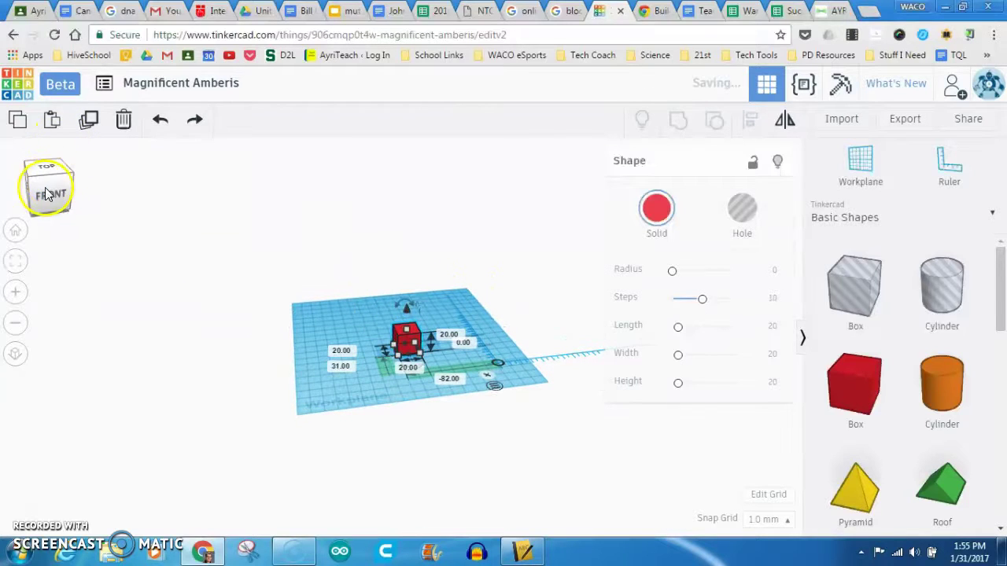
mouse_move(46, 186)
mouse_down()
mouse_move(26, 197)
mouse_move(57, 184)
mouse_move(57, 195)
mouse_move(44, 187)
mouse_up()
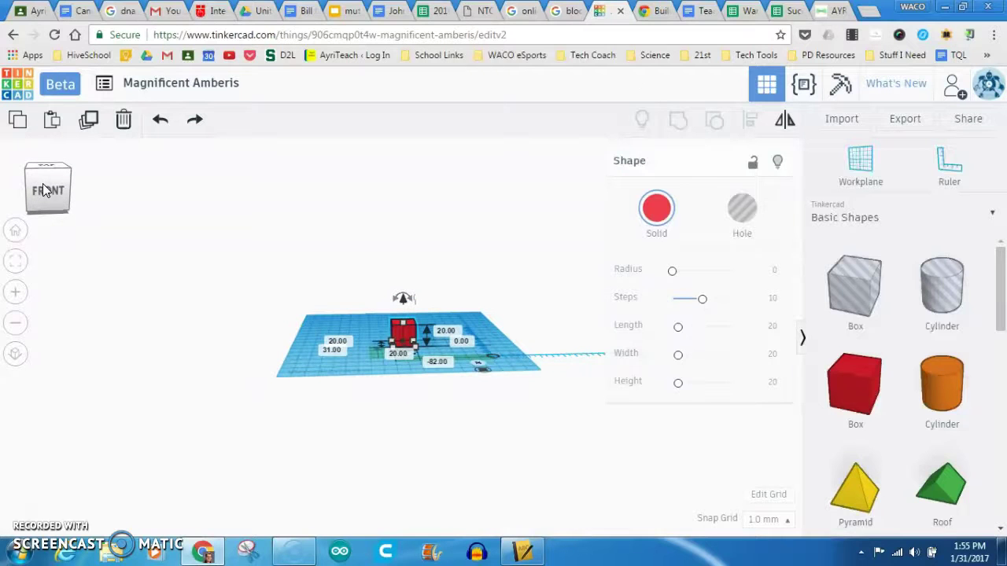
click(14, 295)
click(14, 295)
click(14, 294)
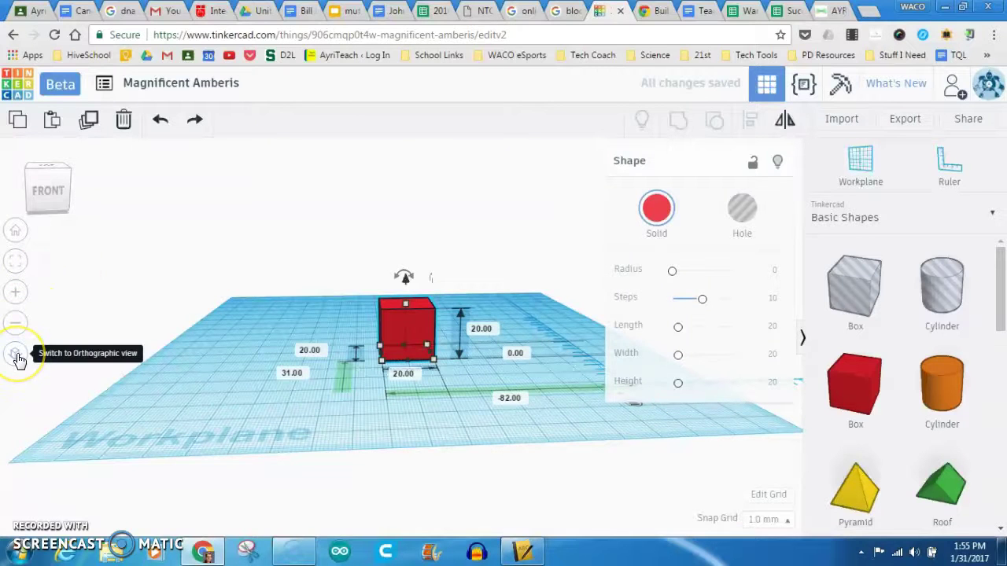
click(18, 233)
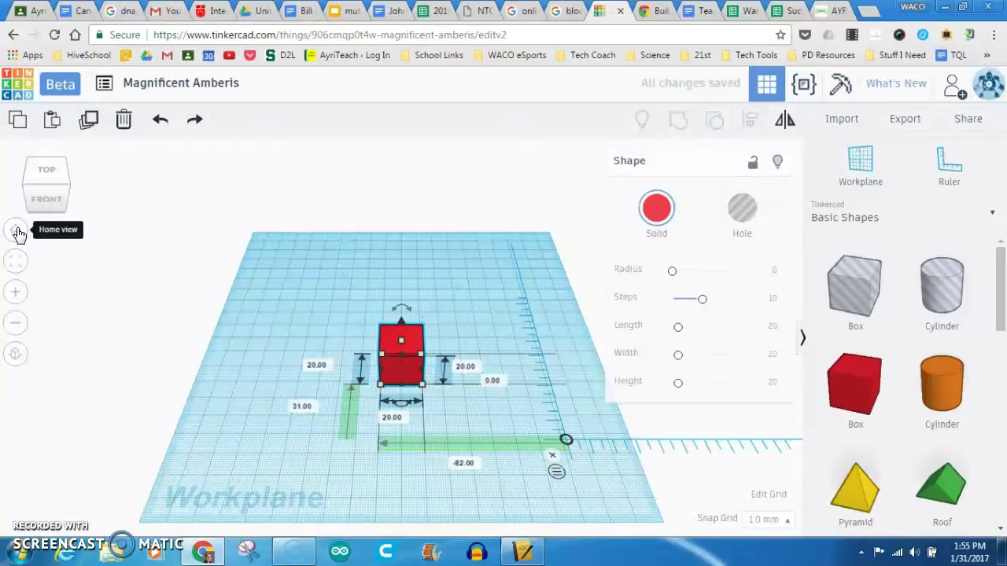
Compare the orthographic view with the perspective view, with the red box deselected.
click(18, 355)
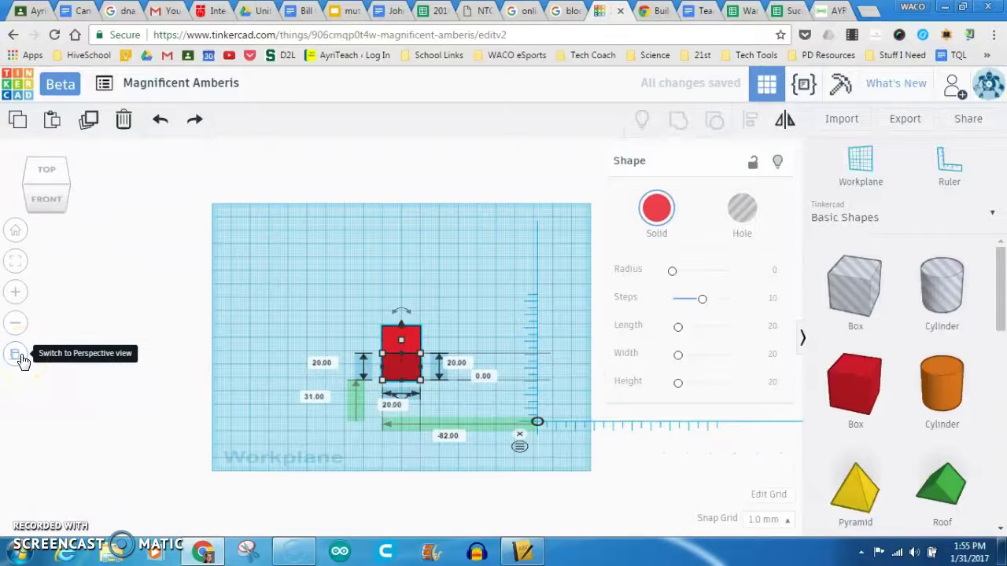
click(460, 314)
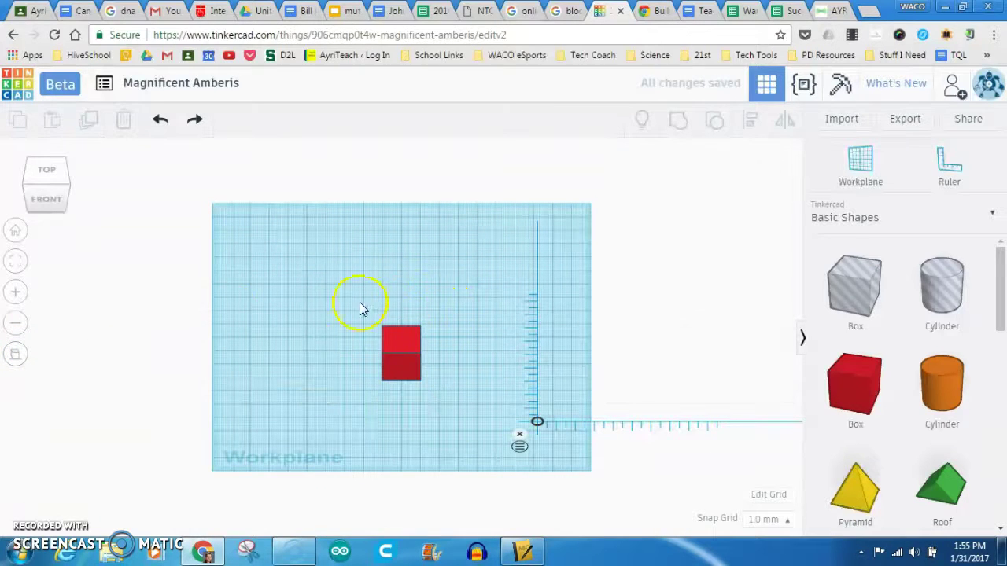
click(15, 357)
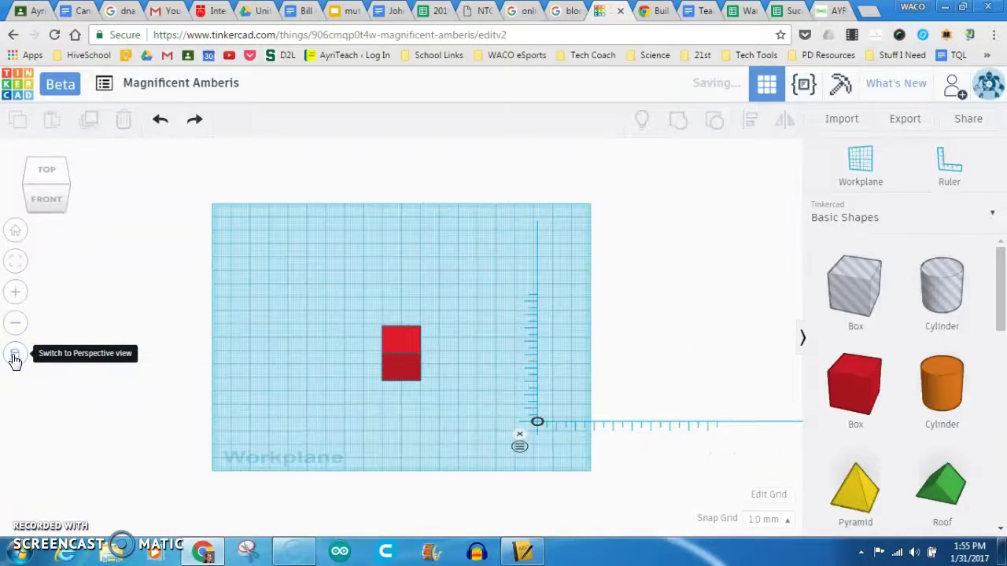
click(15, 358)
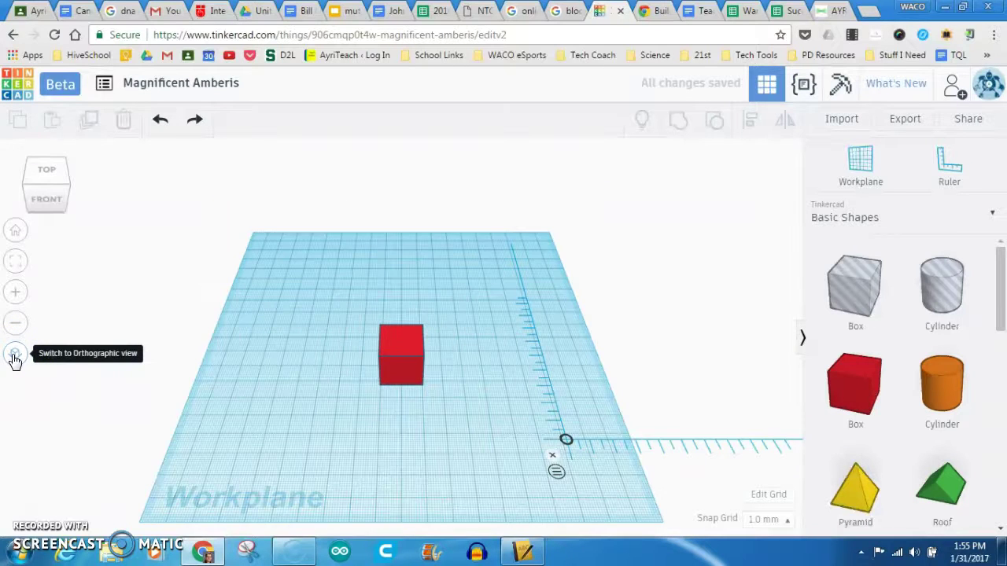
In orthographic view, move the red box to -80 mm from the ruler origin, return to perspective view and deselect it.
click(14, 358)
mouse_move(403, 346)
mouse_down()
mouse_move(317, 338)
mouse_move(406, 339)
mouse_up()
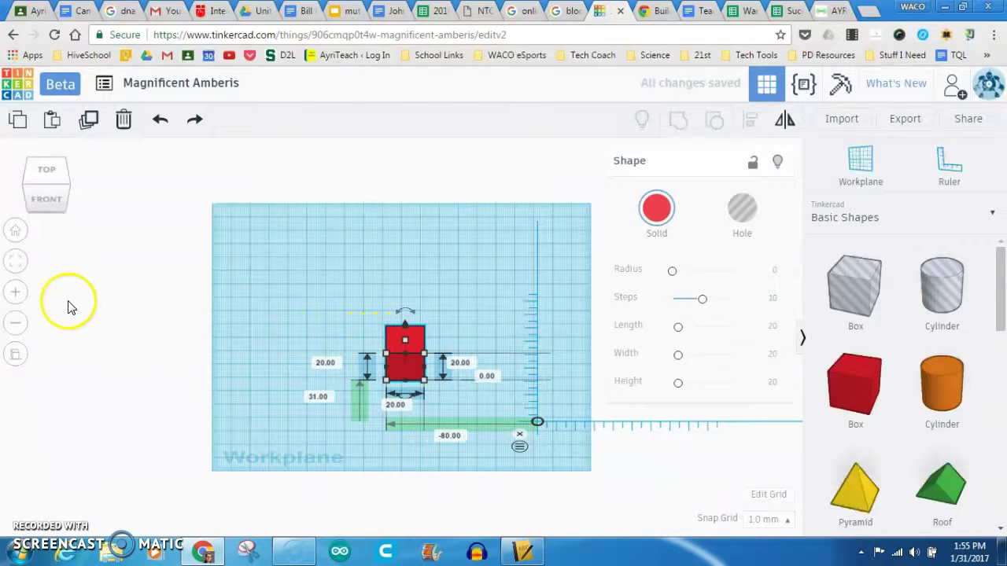
click(14, 354)
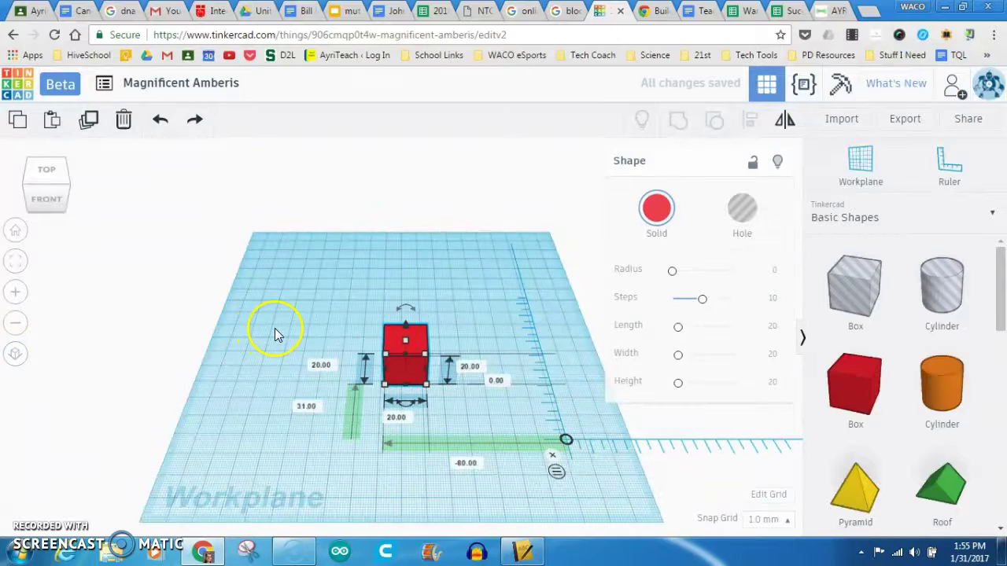
click(305, 321)
Add an orange cylinder about 42 mm and -141 mm from the ruler origin, and a green roof about 119 mm and -26 mm from it.
right_drag(303, 315, 363, 284)
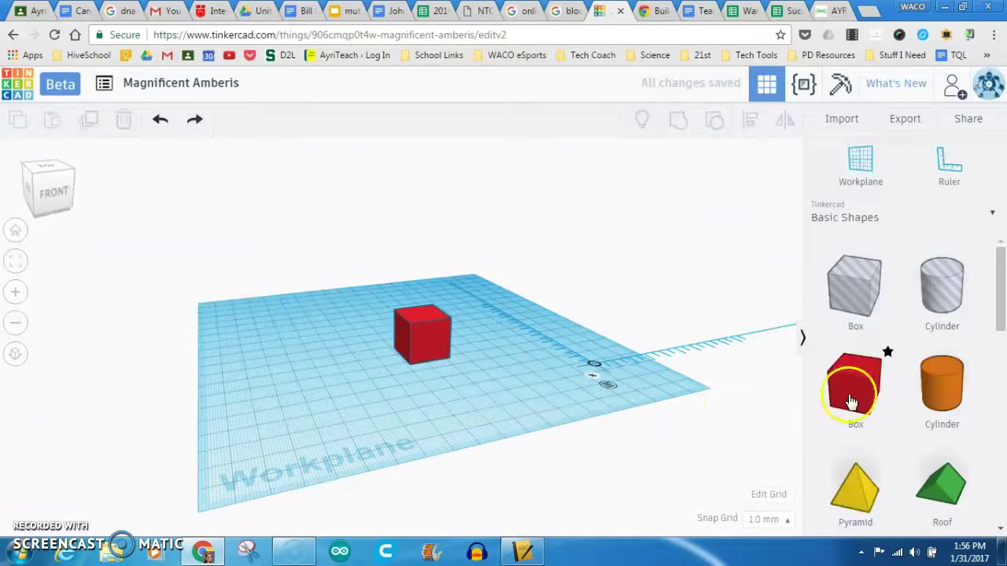
drag(928, 382, 292, 361)
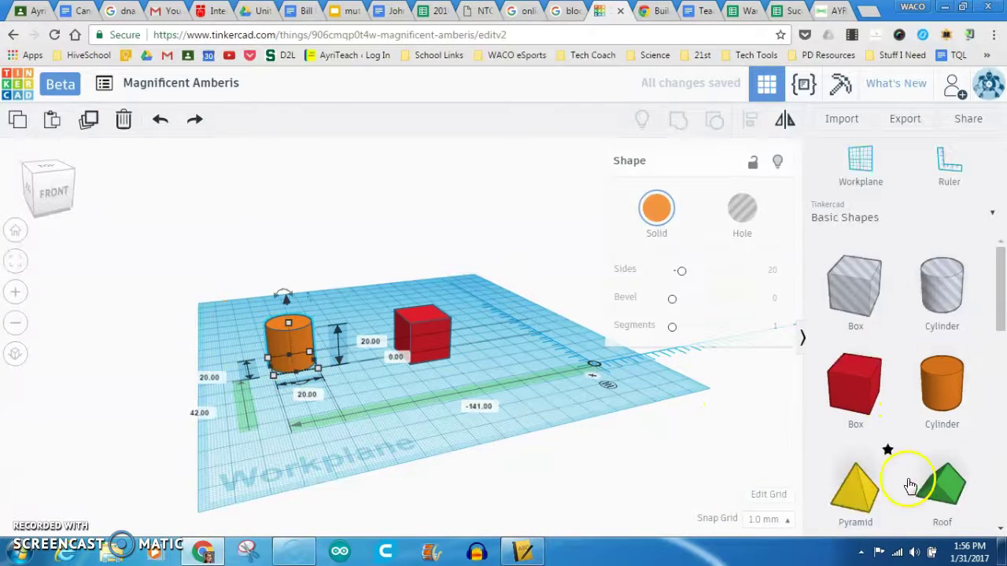
drag(936, 492, 570, 320)
drag(416, 271, 437, 288)
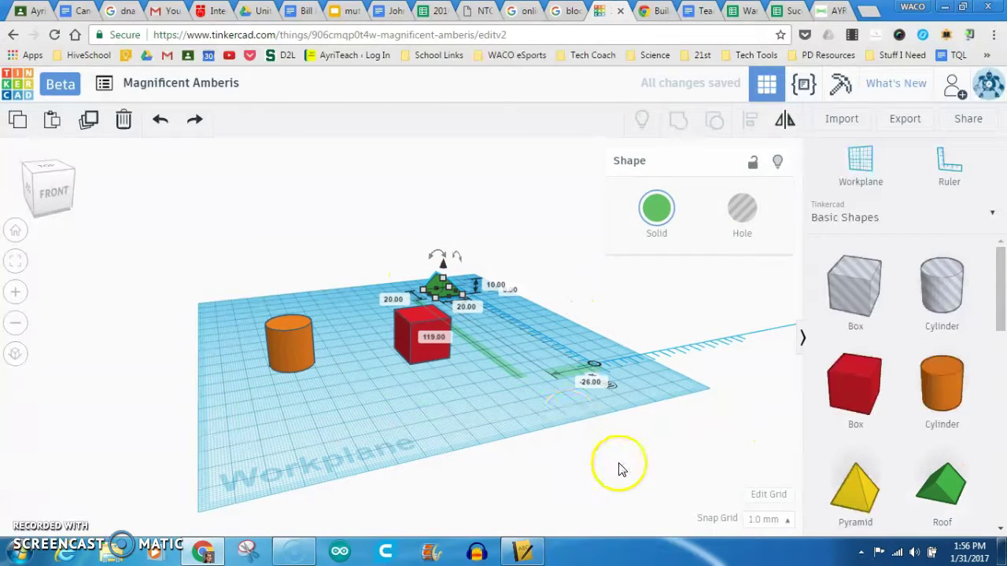
Add a yellow pyramid about 23 mm and -118 mm from the ruler origin, and a round roof about 101 mm and -108 mm from it.
drag(860, 488, 350, 372)
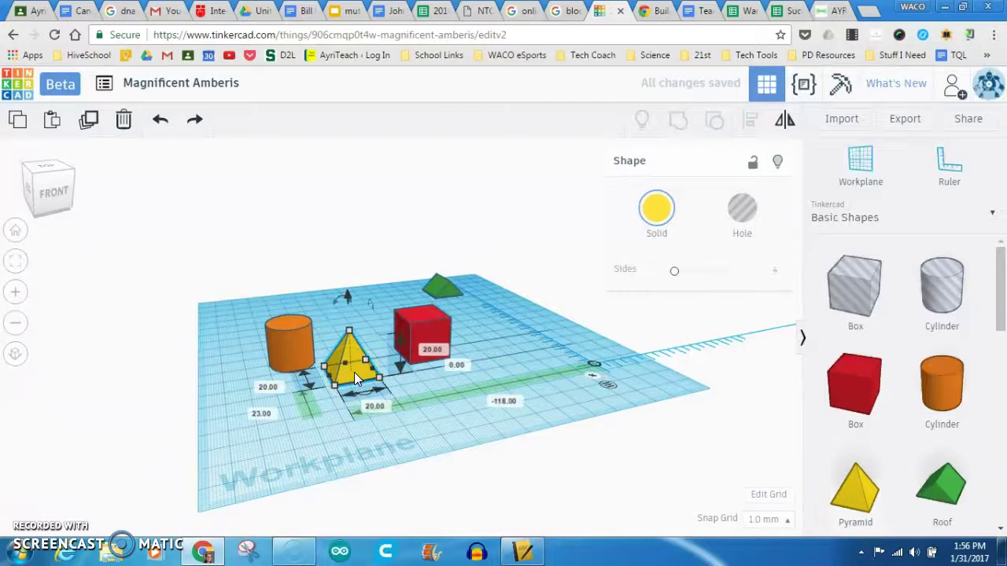
scroll(998, 314, down, 3)
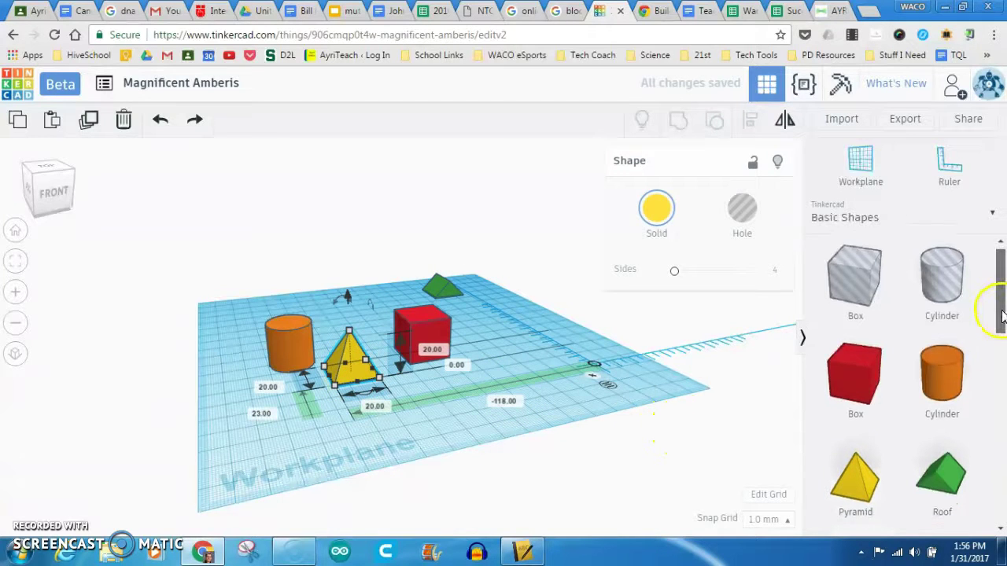
scroll(1000, 348, down, 1)
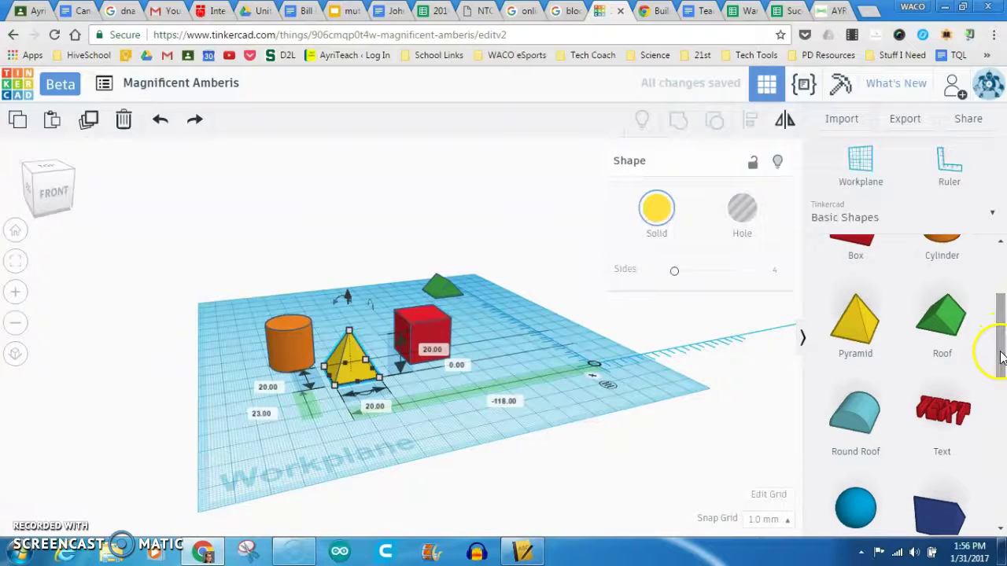
drag(865, 415, 331, 314)
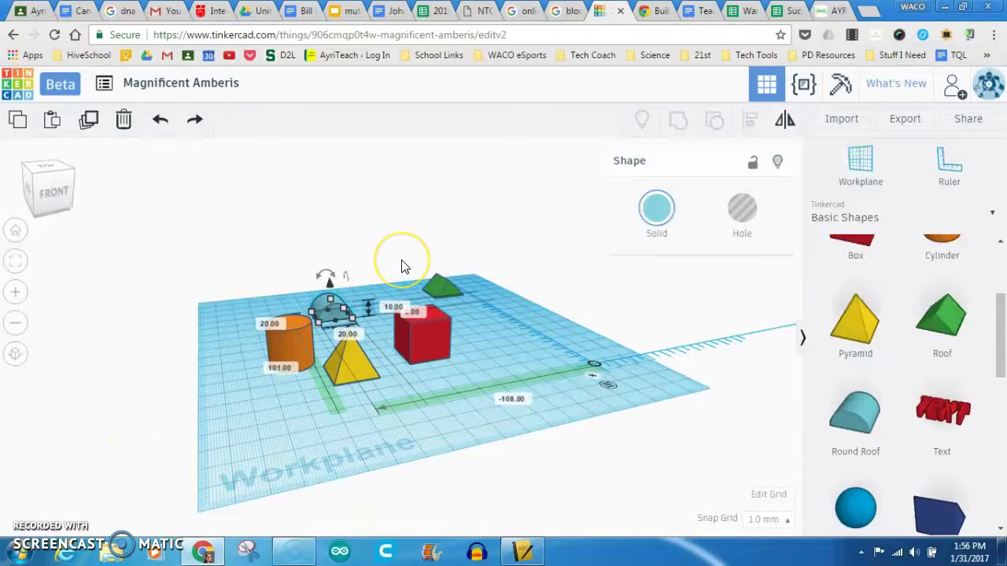
Rotate the round roof by -90° about one axis and by -90° about a second axis, and reselect it.
right_drag(402, 265, 408, 289)
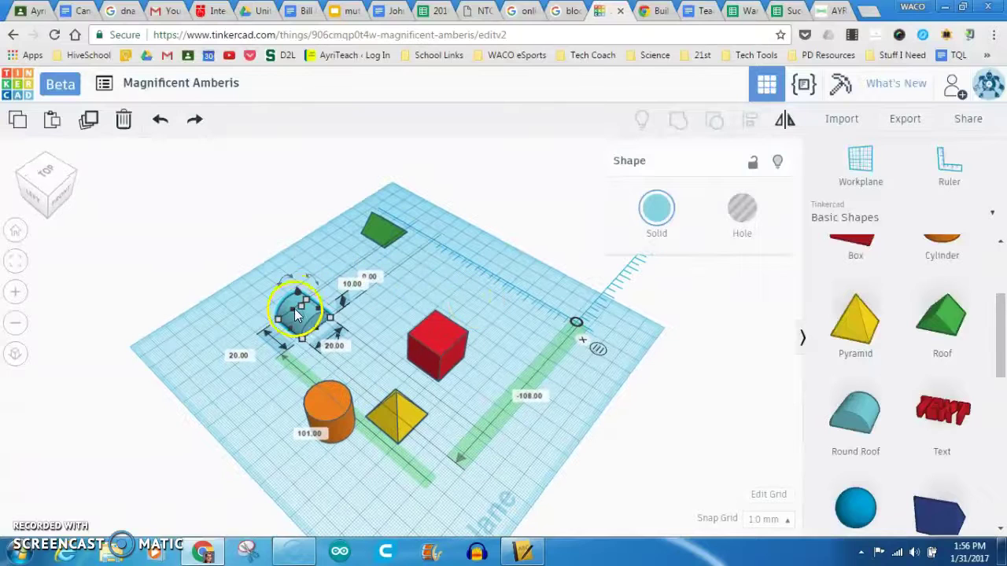
mouse_move(309, 285)
mouse_down()
mouse_move(286, 285)
mouse_move(270, 259)
mouse_move(299, 237)
mouse_move(347, 231)
mouse_move(293, 251)
mouse_move(296, 276)
mouse_move(284, 275)
mouse_move(314, 288)
mouse_up()
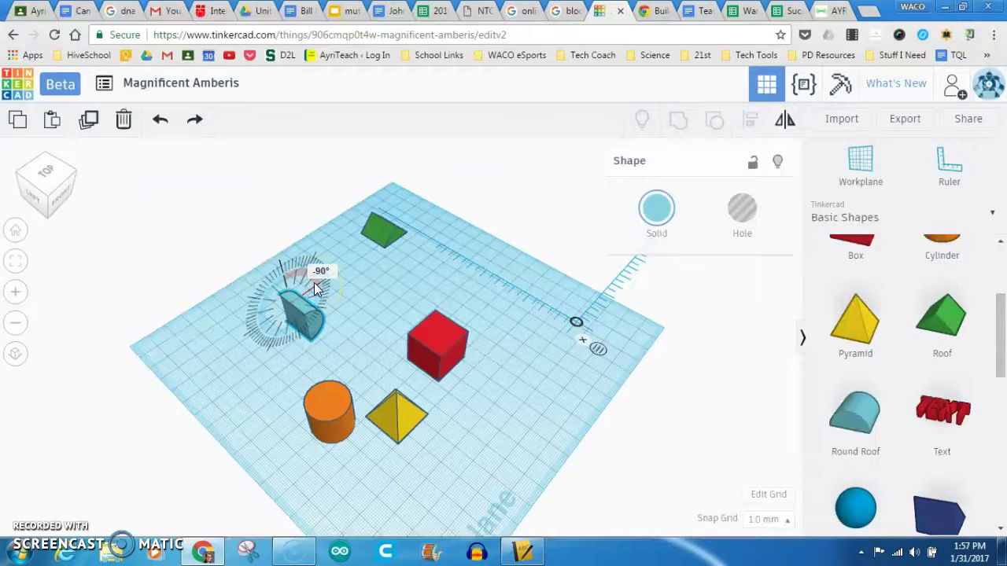
mouse_move(314, 284)
mouse_down()
mouse_move(317, 270)
mouse_move(307, 266)
mouse_move(287, 275)
mouse_move(288, 246)
mouse_move(351, 253)
mouse_move(350, 280)
mouse_move(284, 283)
mouse_move(309, 272)
mouse_move(313, 289)
mouse_up()
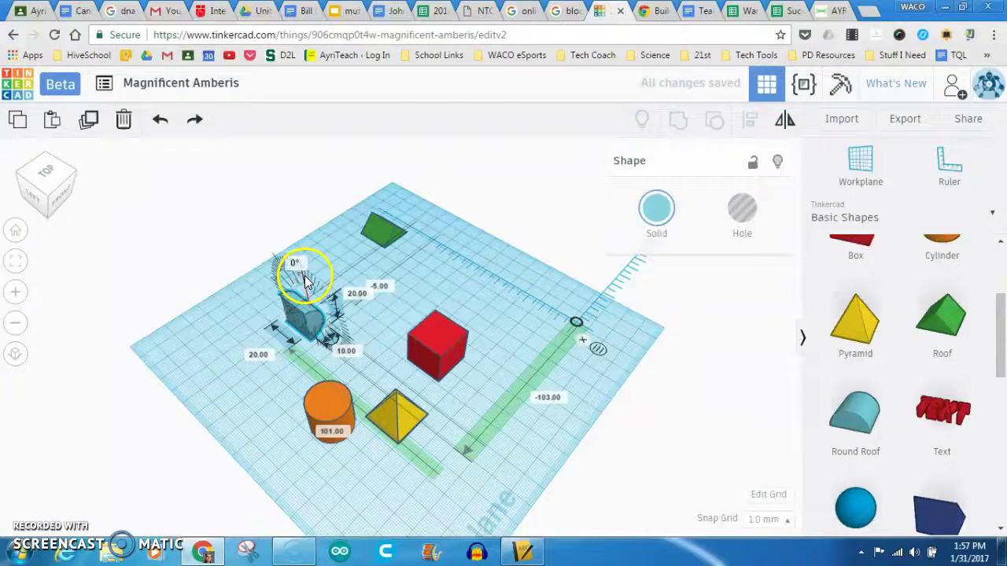
drag(304, 275, 285, 282)
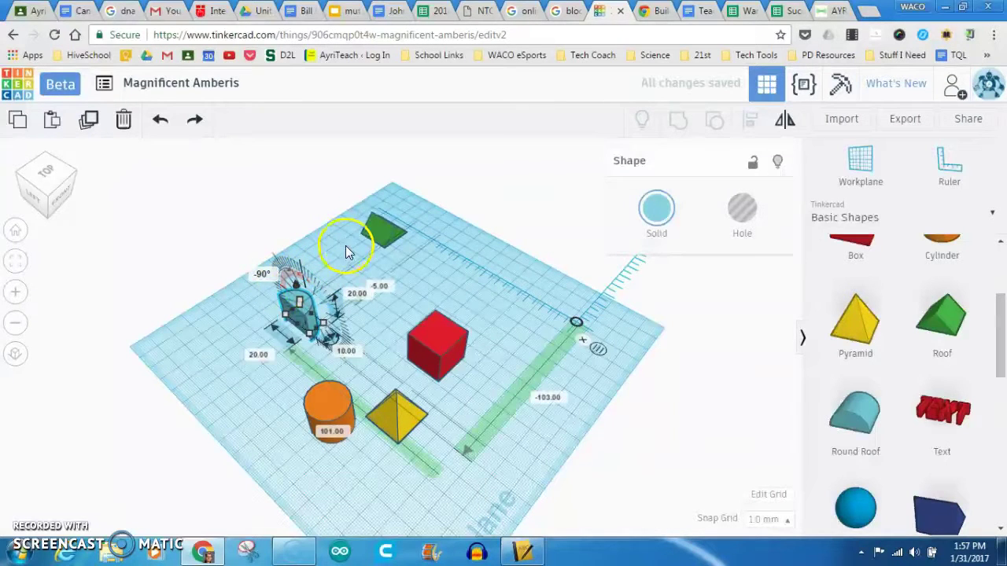
click(338, 250)
click(296, 301)
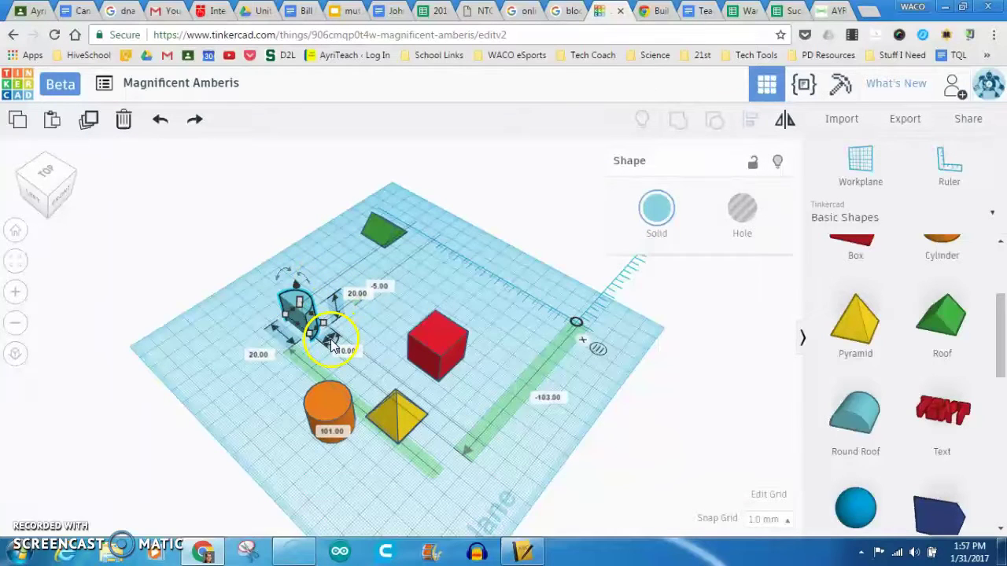
Examine the stacked box, pyramid, cylinders and round roof from the left side and from a low front angle.
right_drag(417, 286, 288, 288)
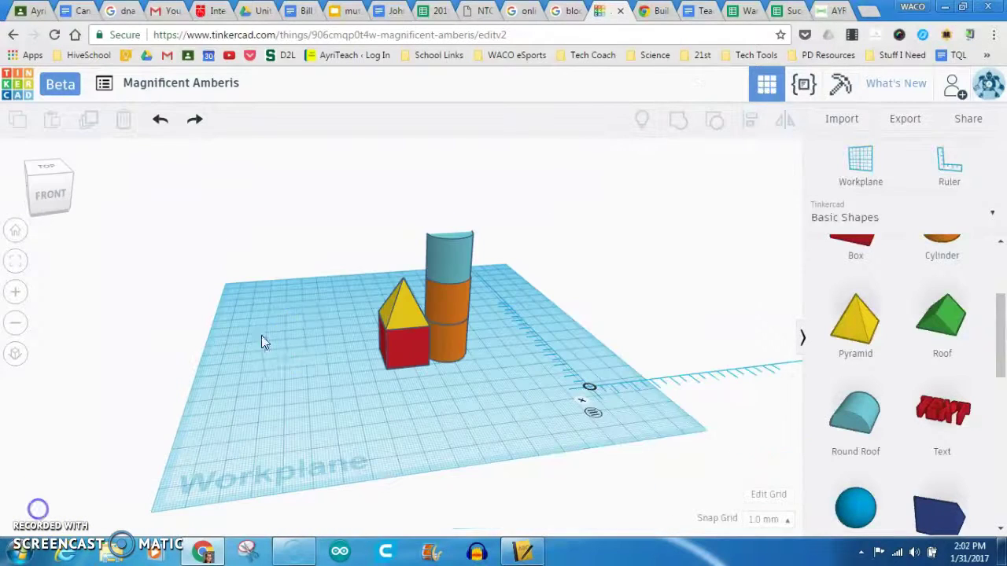
right_drag(321, 333, 517, 332)
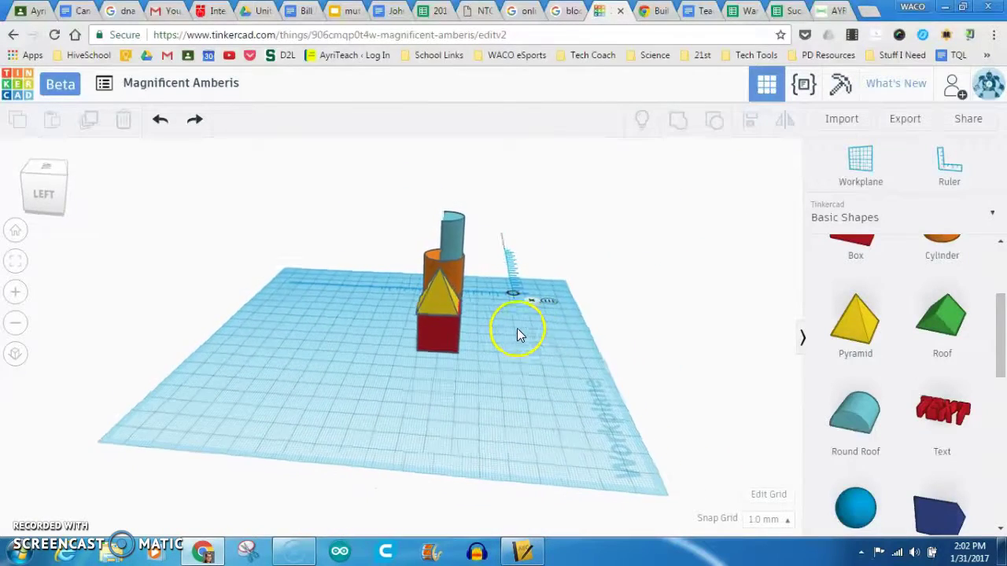
click(439, 311)
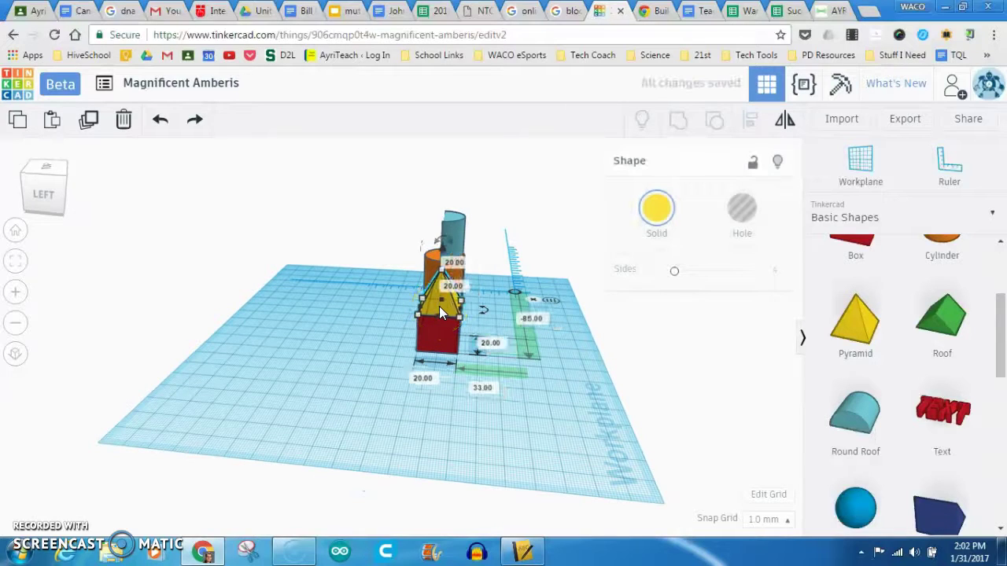
click(370, 322)
right_drag(391, 325, 166, 299)
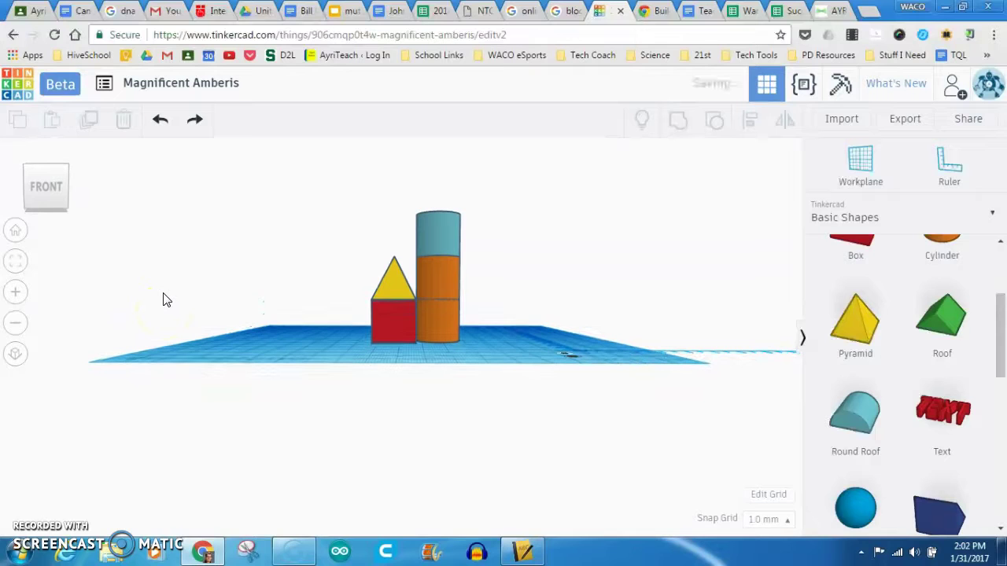
Inspect the stacked shapes in the front, top and right views, and from several angles around the home view.
click(53, 192)
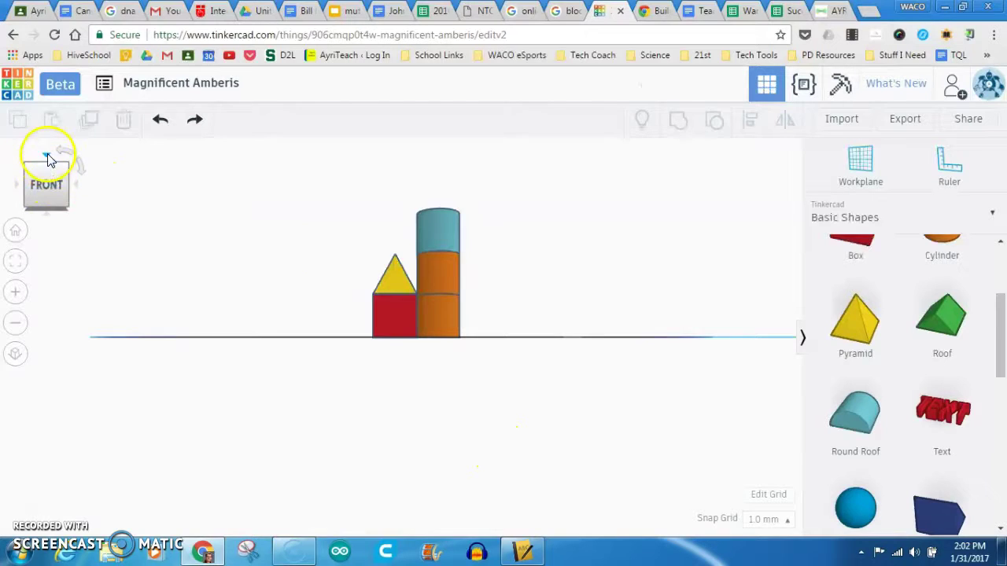
click(47, 153)
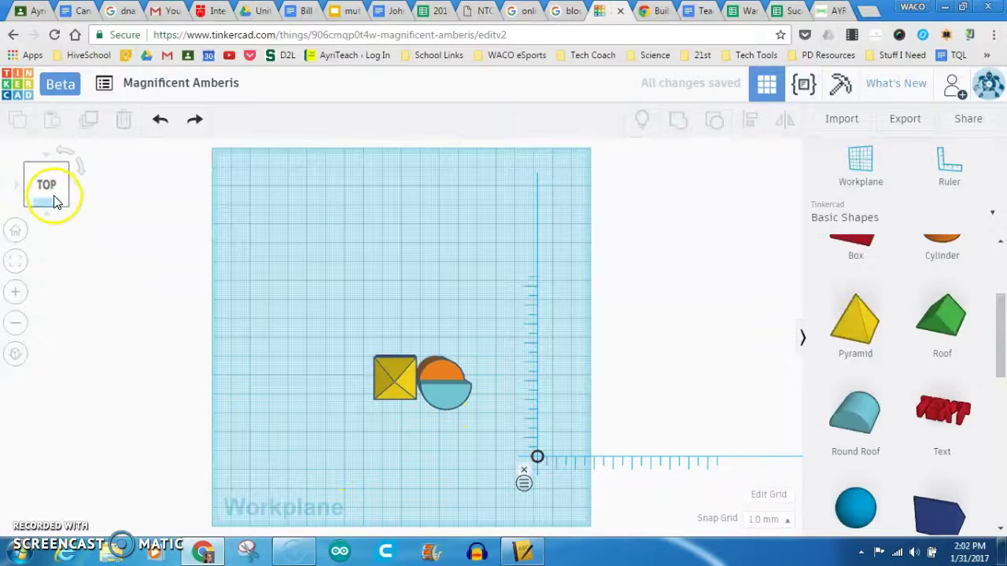
click(45, 220)
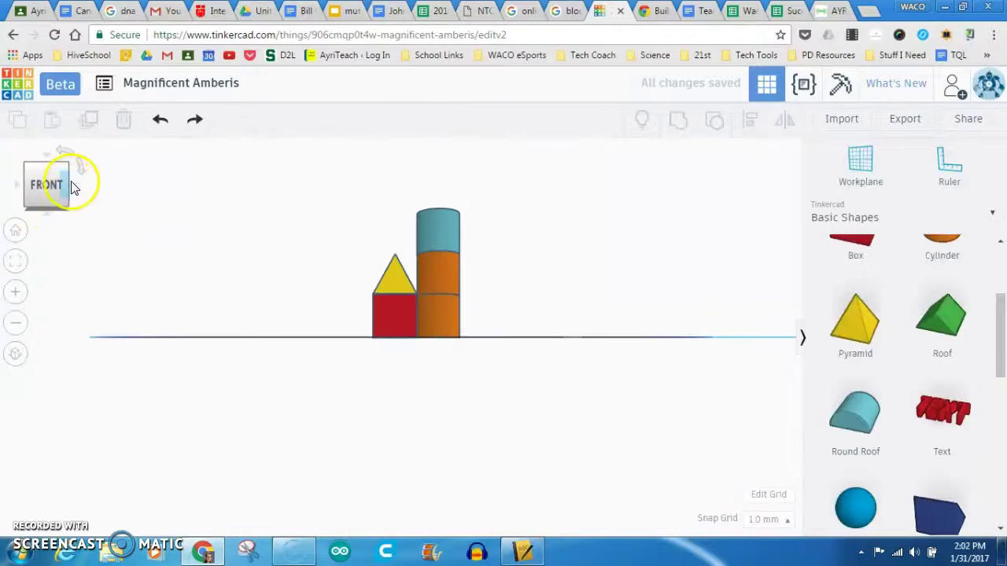
click(73, 186)
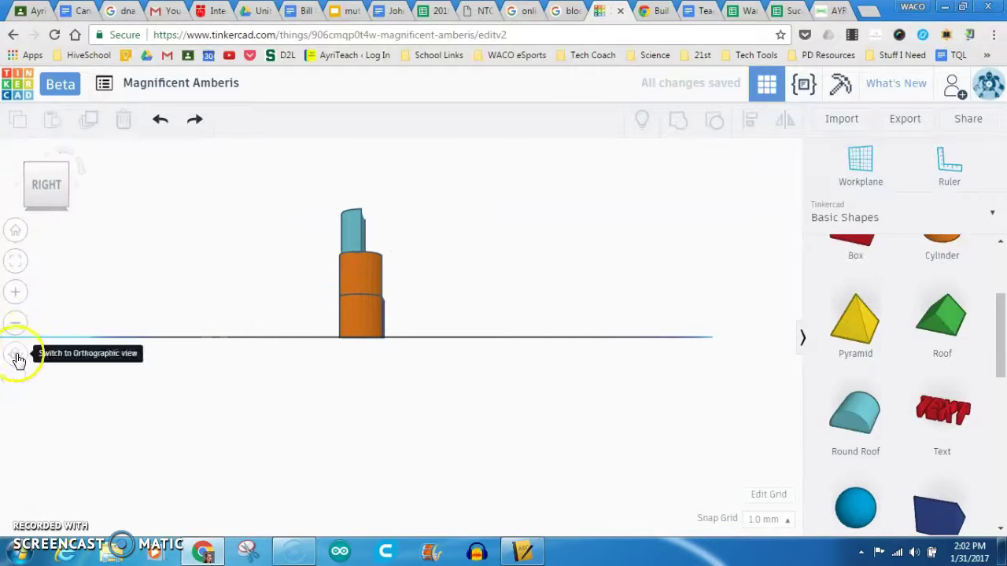
click(15, 229)
right_drag(249, 313, 352, 307)
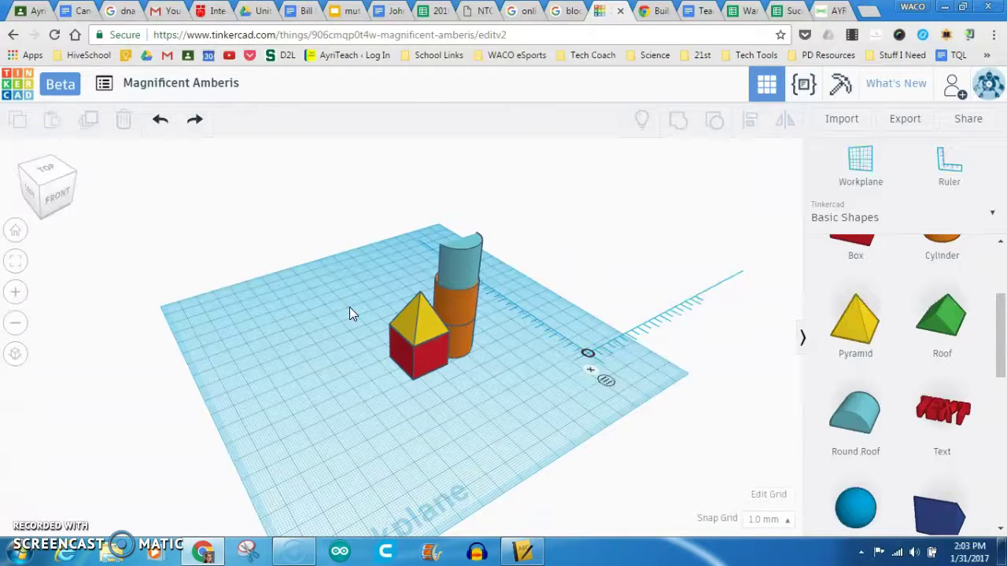
right_drag(376, 273, 359, 287)
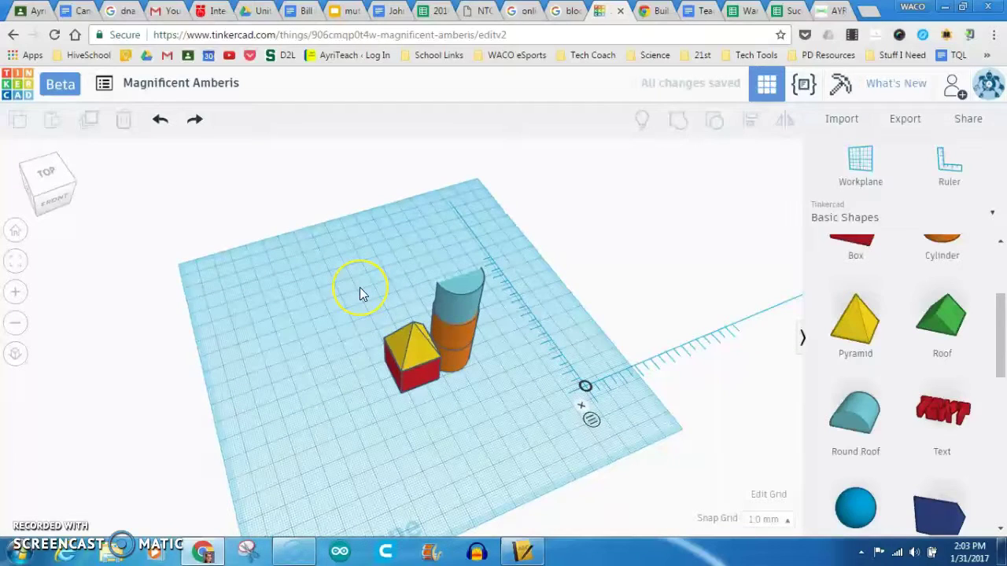
right_drag(357, 287, 278, 282)
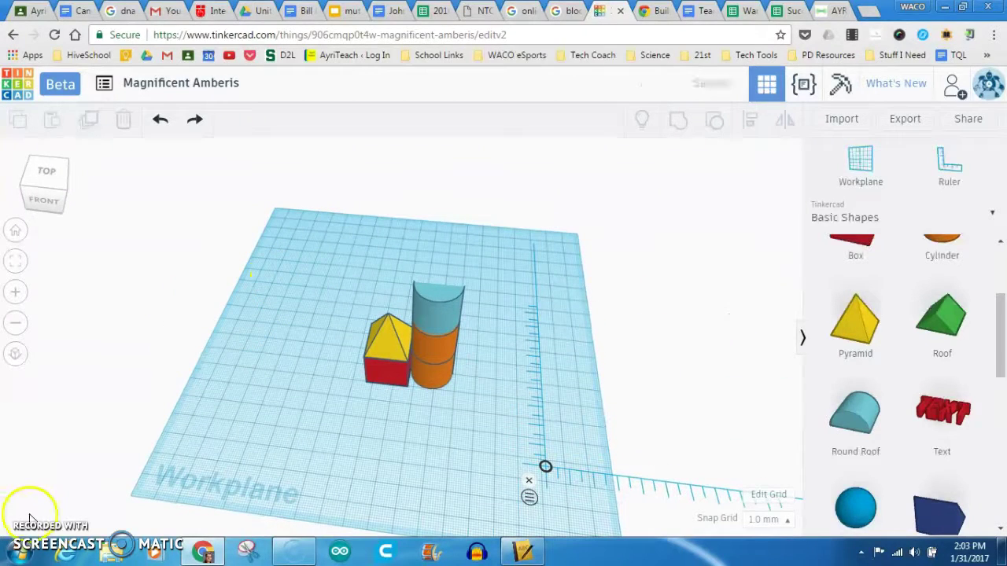